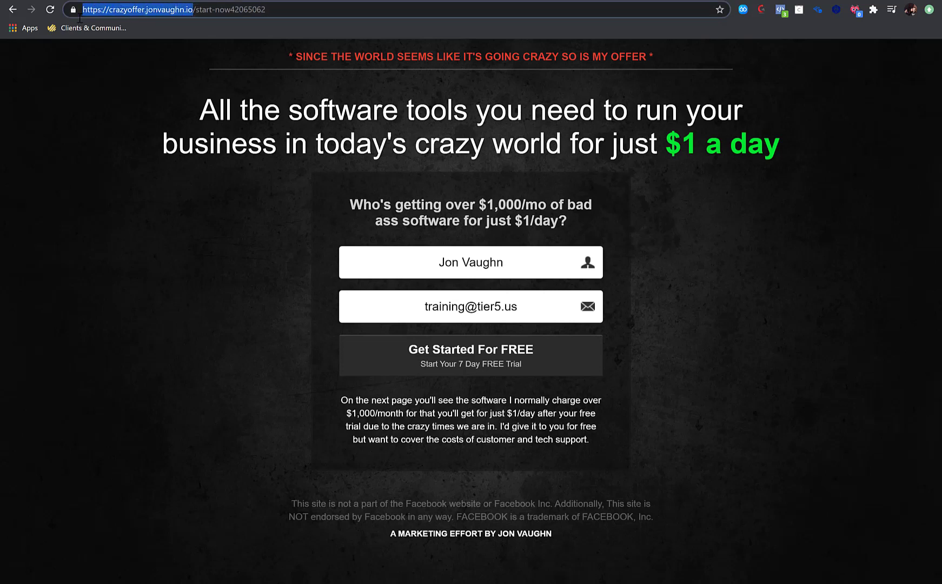
pyautogui.click(187, 240)
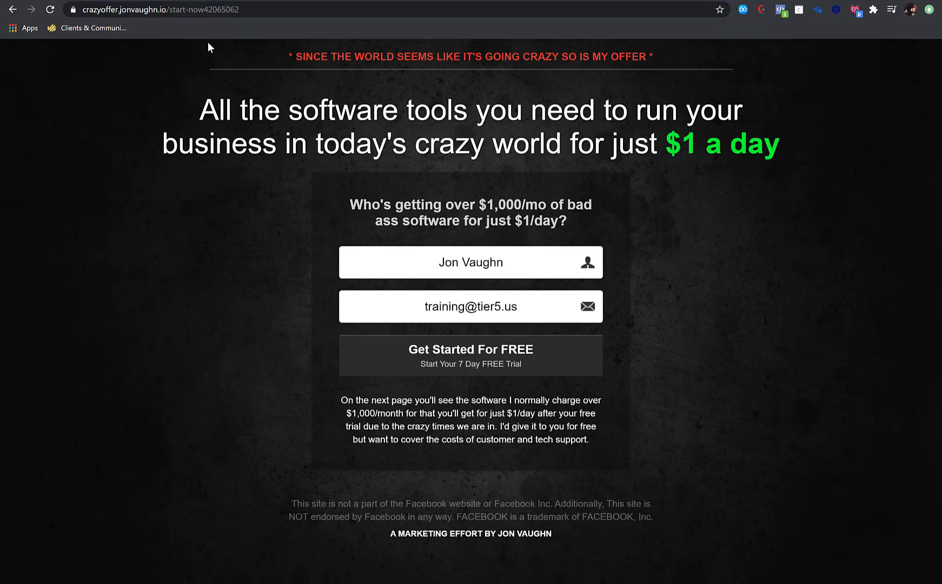
pyautogui.moveTo(168, 9); pyautogui.dragTo(71, 13)
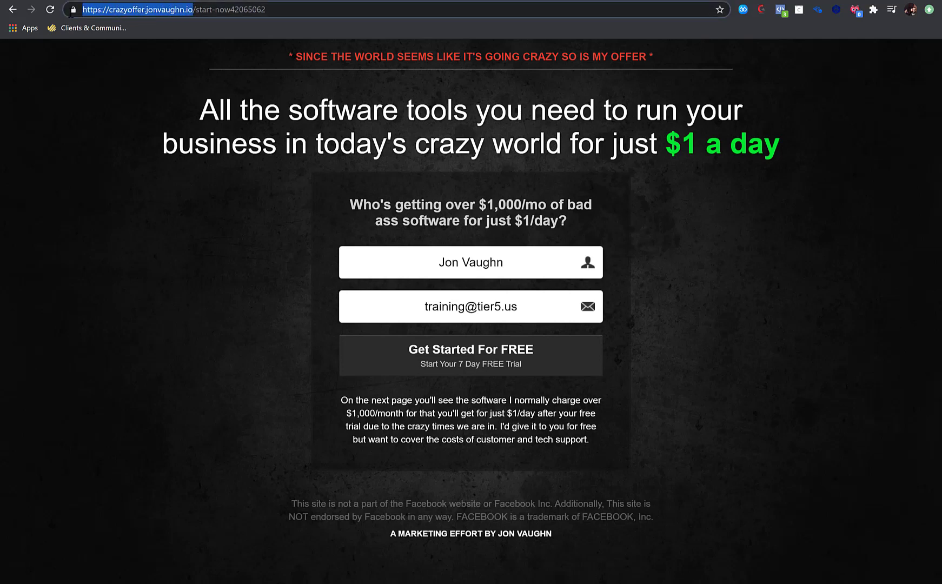
# Switch to Facebook Ads Manager and open Audiences from the business tools shortcuts in a new tab
pyautogui.click(130, 48)
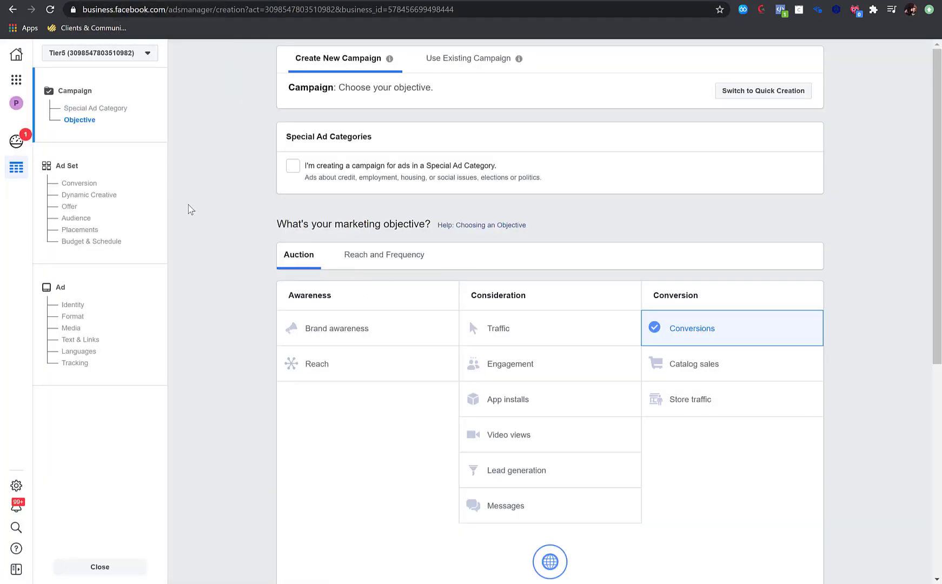
pyautogui.click(16, 79)
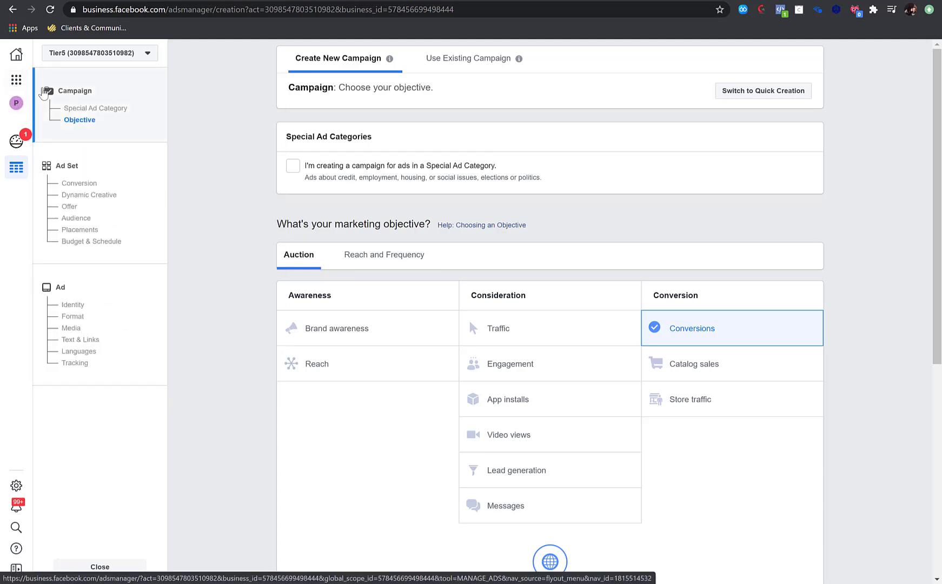
pyautogui.click(21, 84)
pyautogui.rightClick(230, 117)
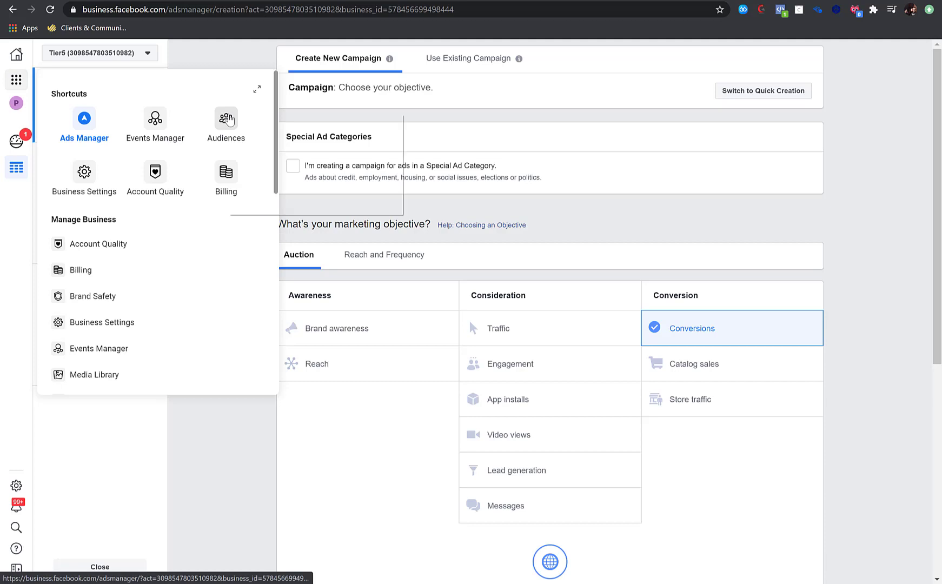
pyautogui.click(247, 125)
# Inspect the pixel and its events on the crazy offer landing page with Facebook Pixel Helper
pyautogui.click(114, 1)
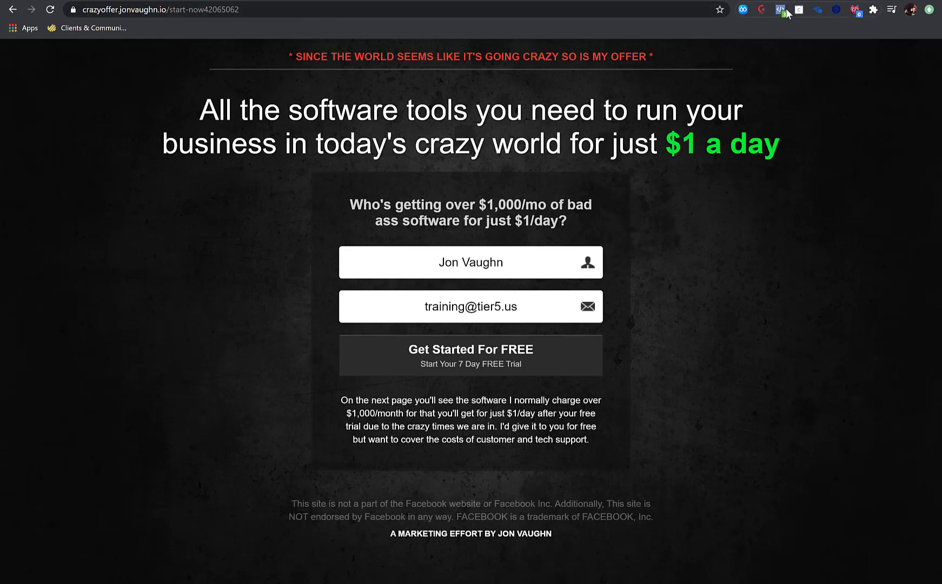
pyautogui.click(784, 12)
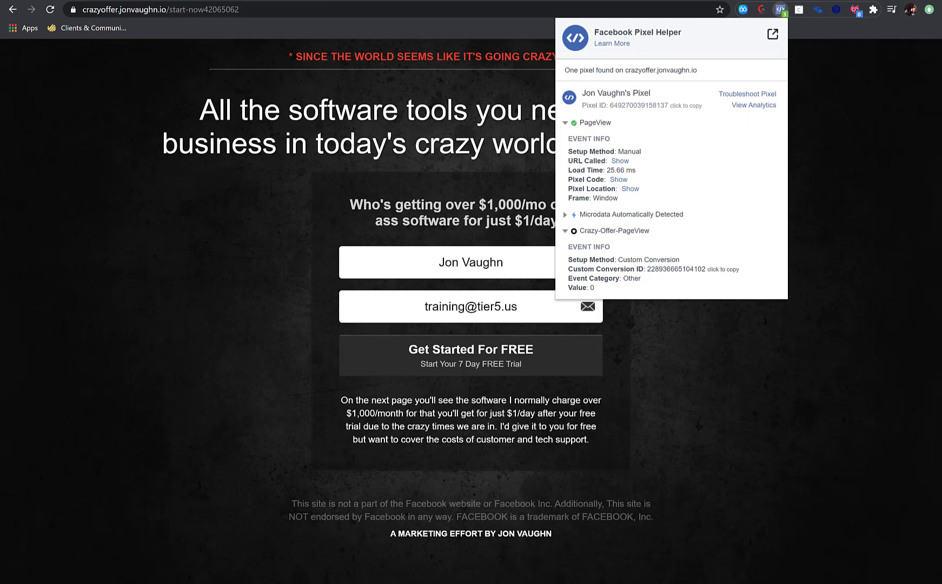
pyautogui.click(138, 0)
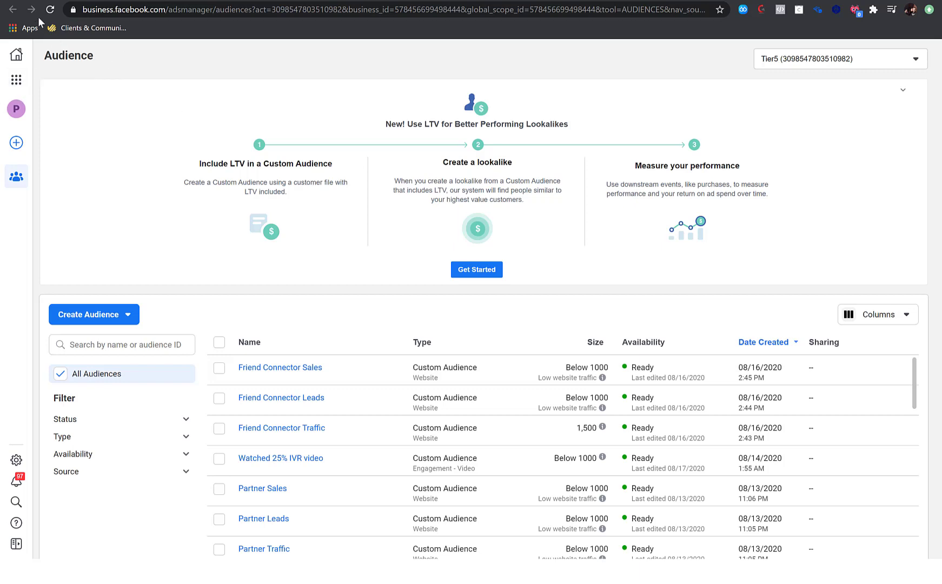
# Return to the Audiences page and start a new custom audience with Website as its source
pyautogui.click(41, 1)
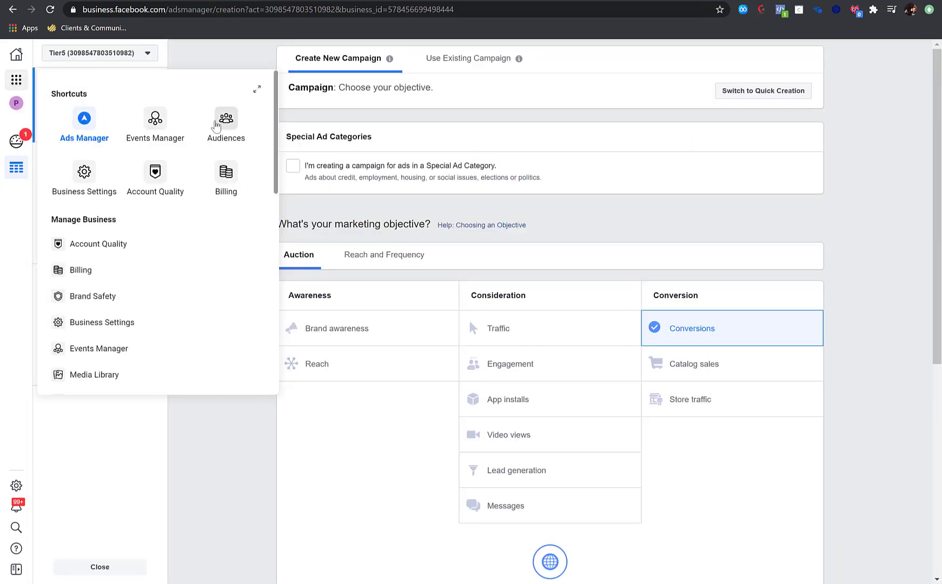
pyautogui.click(100, 1)
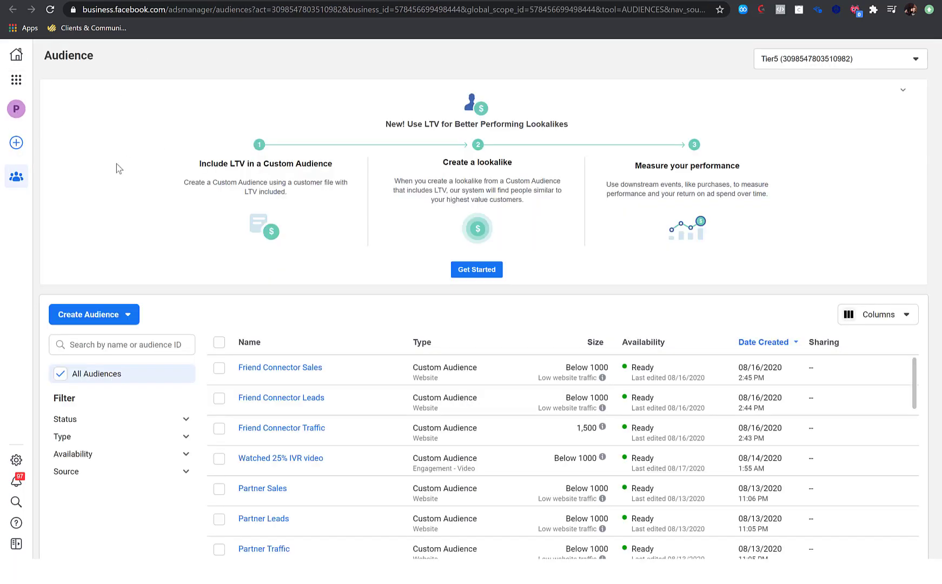
pyautogui.click(90, 315)
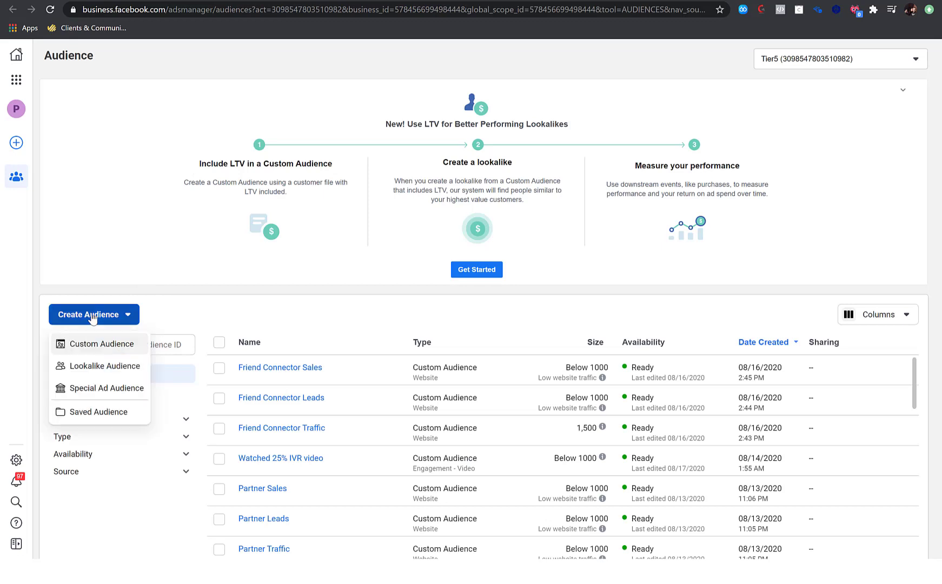
pyautogui.click(91, 347)
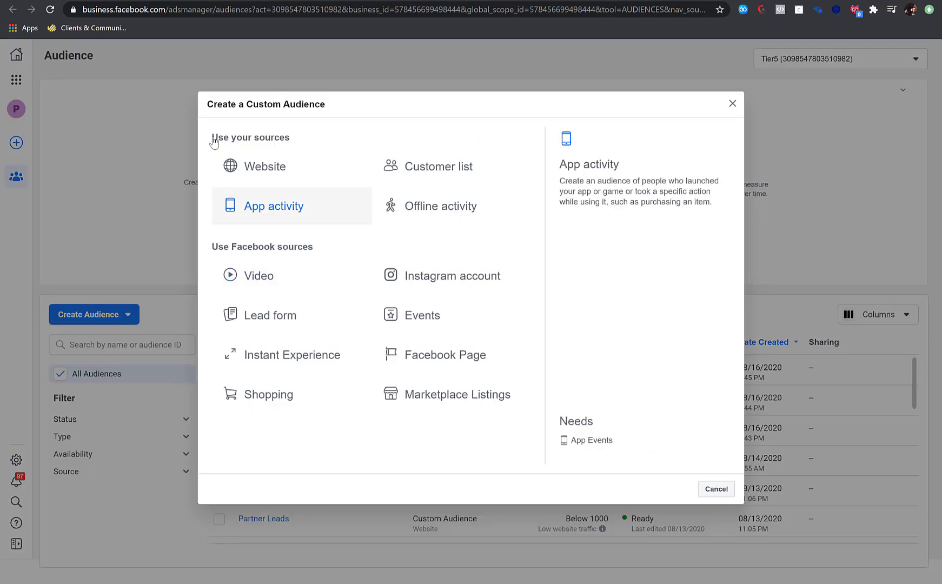
pyautogui.click(281, 173)
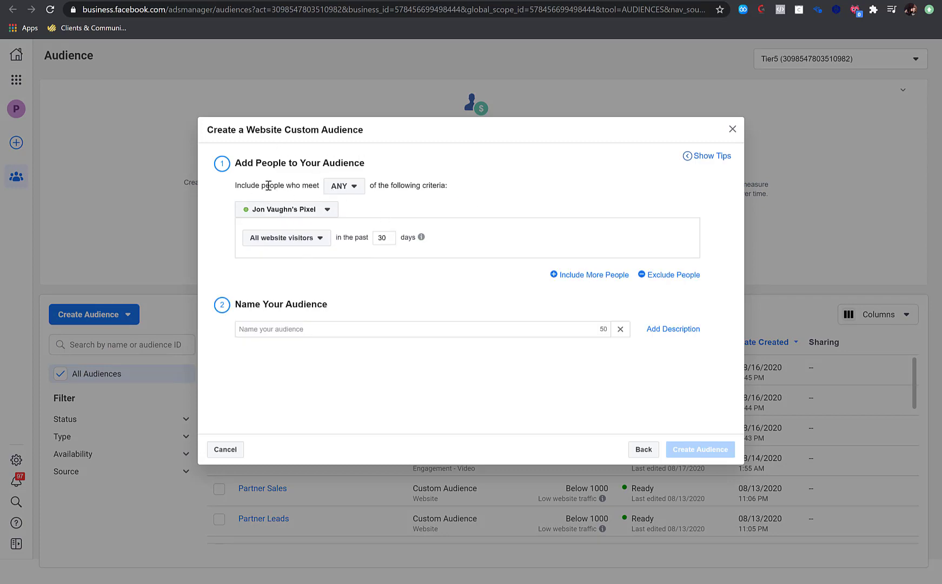
# Check the ANY/ALL criteria options and the pixels available for the website audience
pyautogui.click(339, 186)
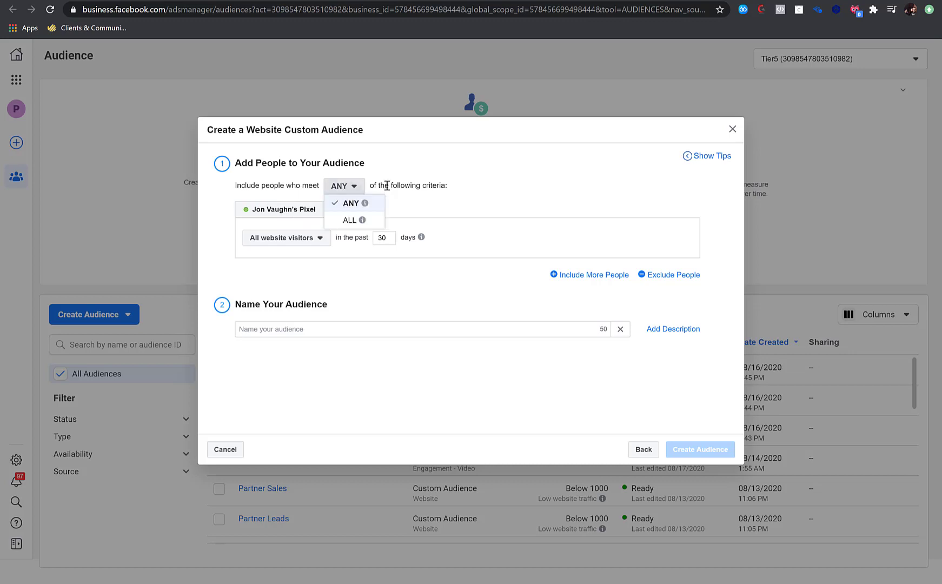
pyautogui.click(508, 166)
pyautogui.click(288, 210)
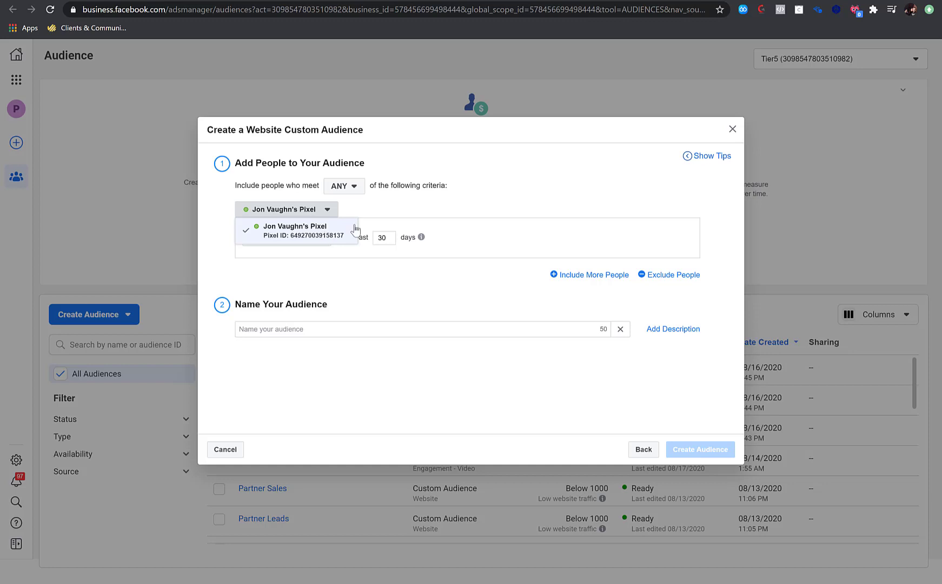
pyautogui.click(431, 207)
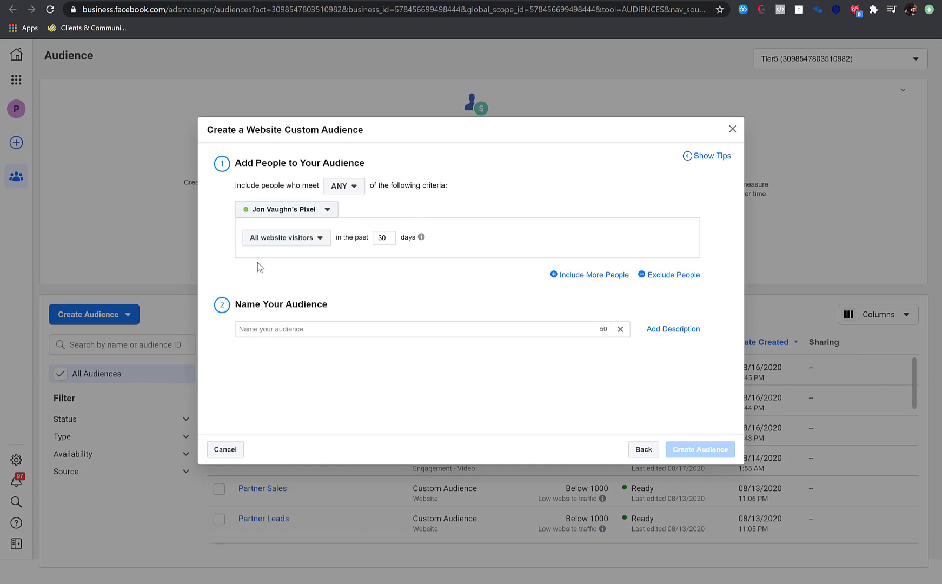
pyautogui.click(273, 245)
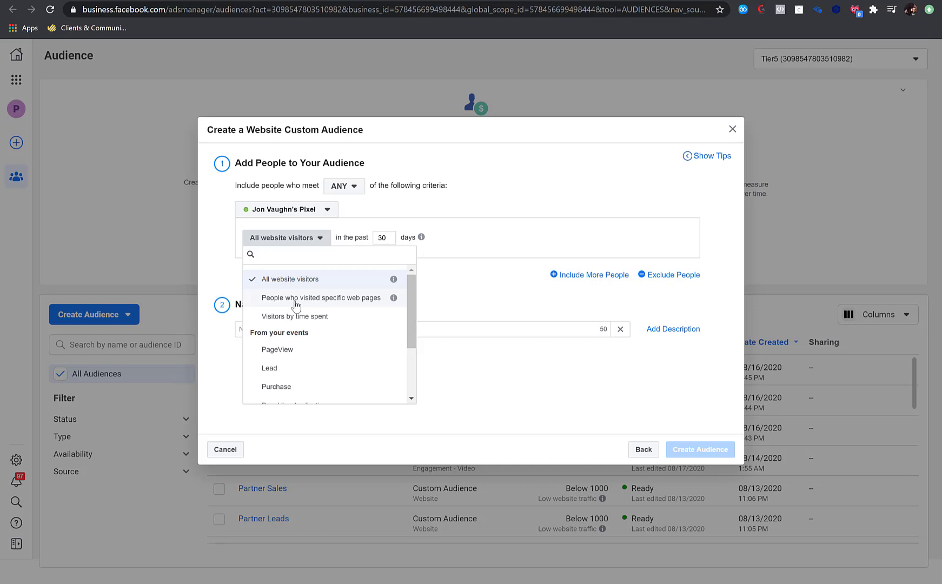
pyautogui.click(295, 299)
pyautogui.doubleClick(447, 237)
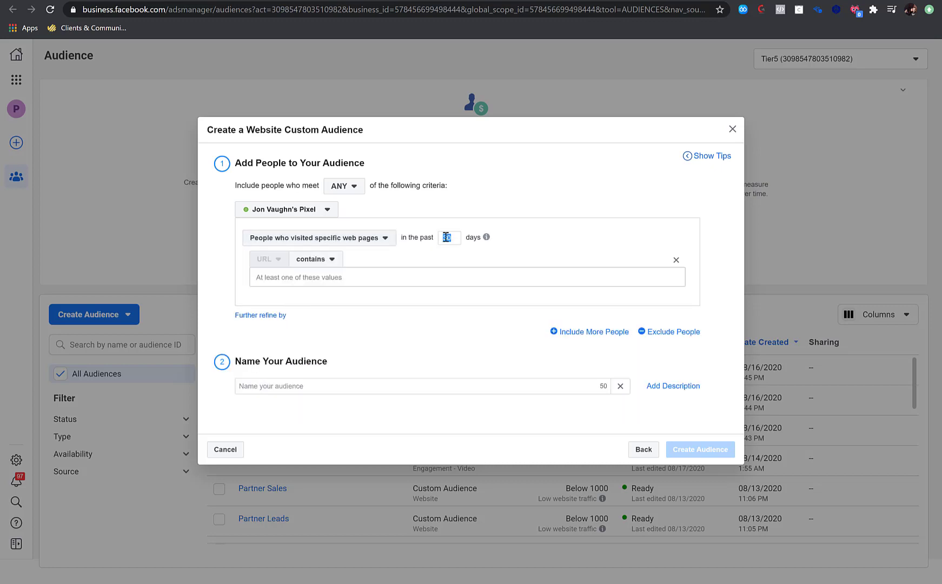
pyautogui.write('180')
pyautogui.doubleClick(451, 237)
pyautogui.click(442, 262)
pyautogui.click(304, 277)
pyautogui.write('https://crazyoffer.jonvaughn.io/')
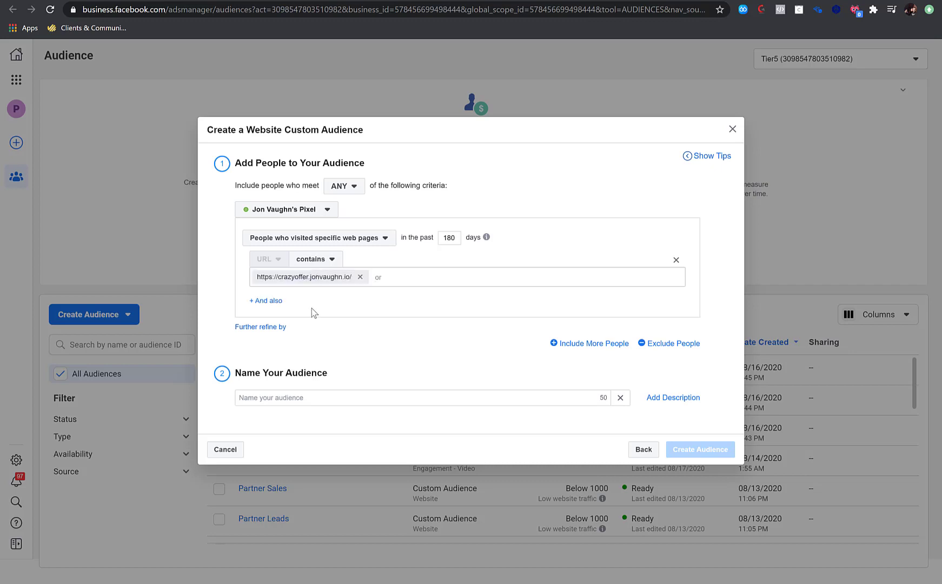
# Name the audience "Crazy Offer Traffic", create it and finish the dialog
pyautogui.click(285, 399)
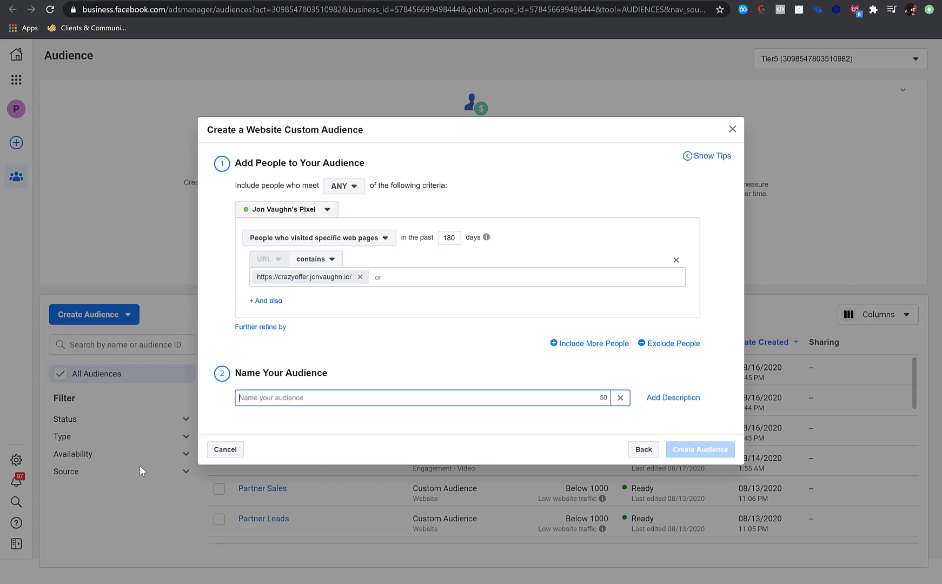
pyautogui.write('Crazy Offer ')
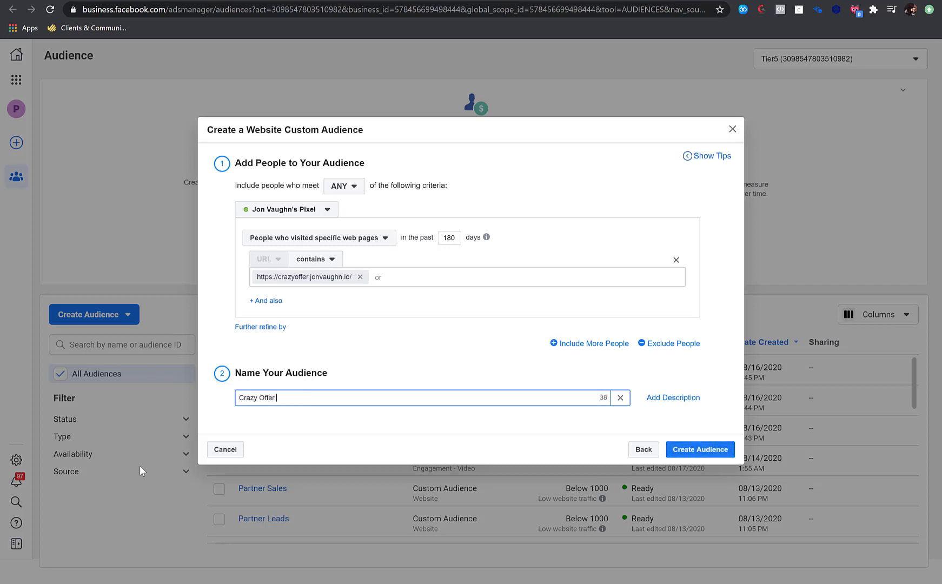
pyautogui.write('Traffic')
pyautogui.click(685, 453)
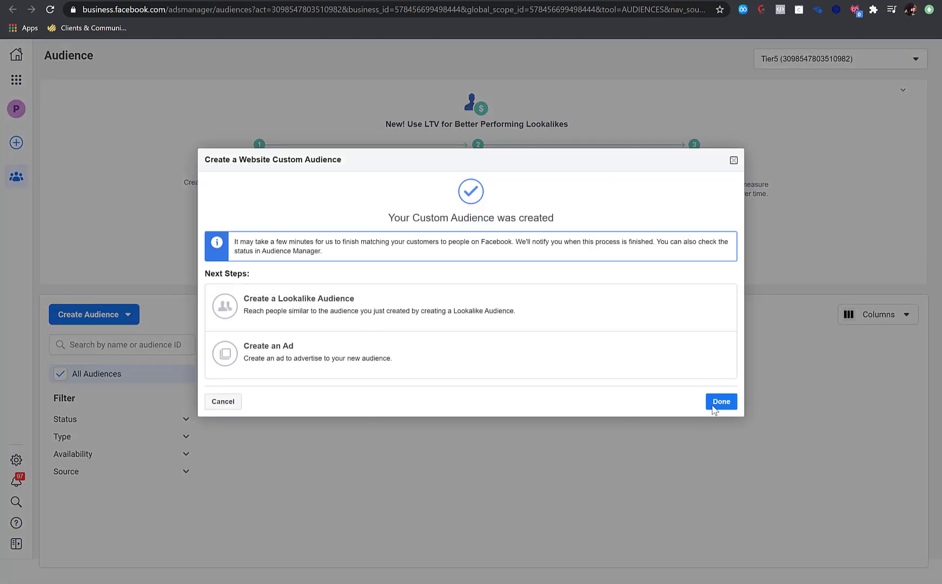
pyautogui.click(713, 407)
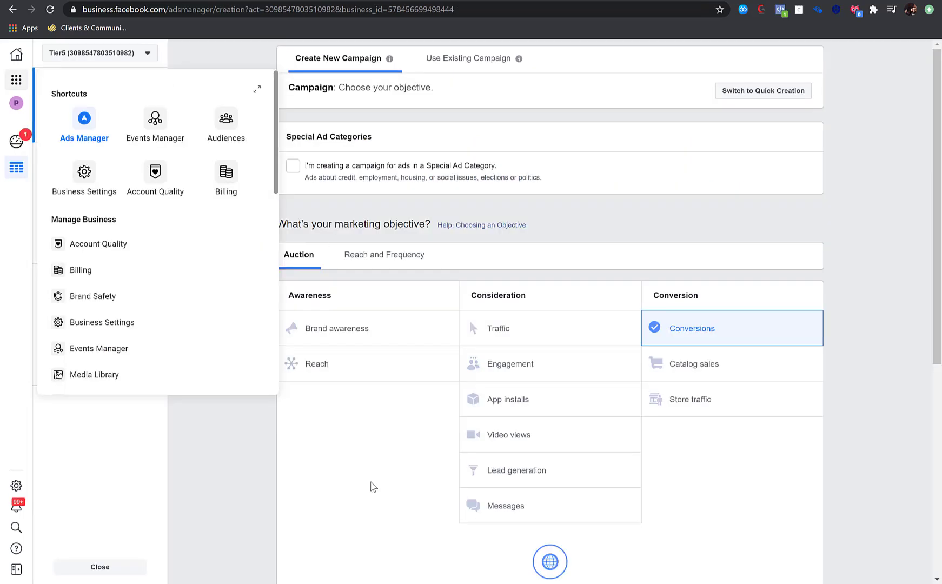
# Start another custom audience with Website as its source and choose the listed pixel
pyautogui.scroll(-6, 373, 471)
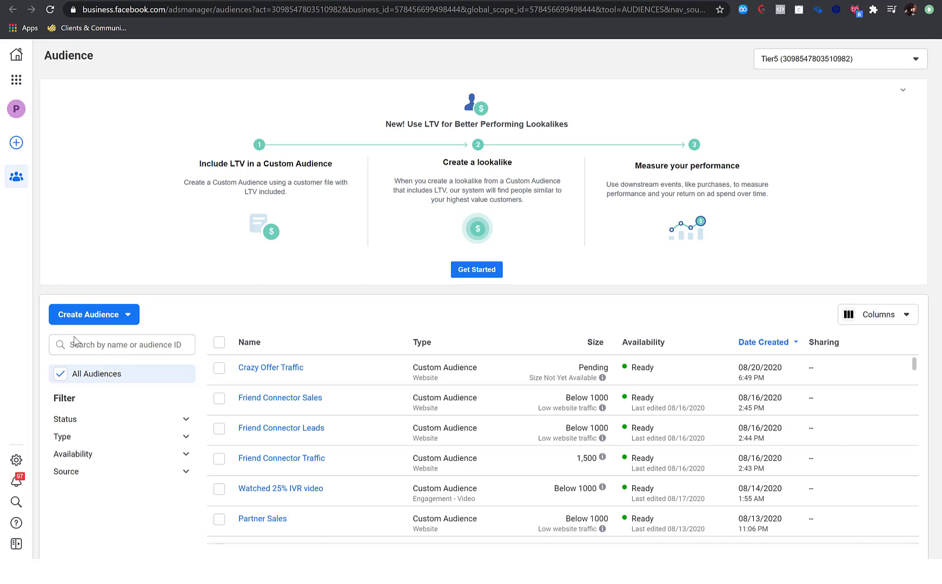
pyautogui.click(103, 314)
pyautogui.click(104, 352)
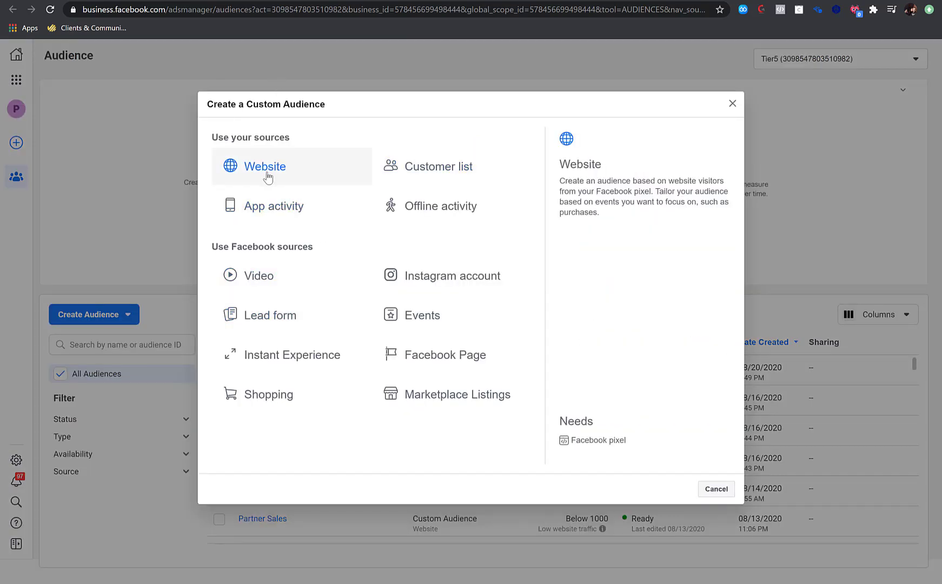
pyautogui.click(239, 172)
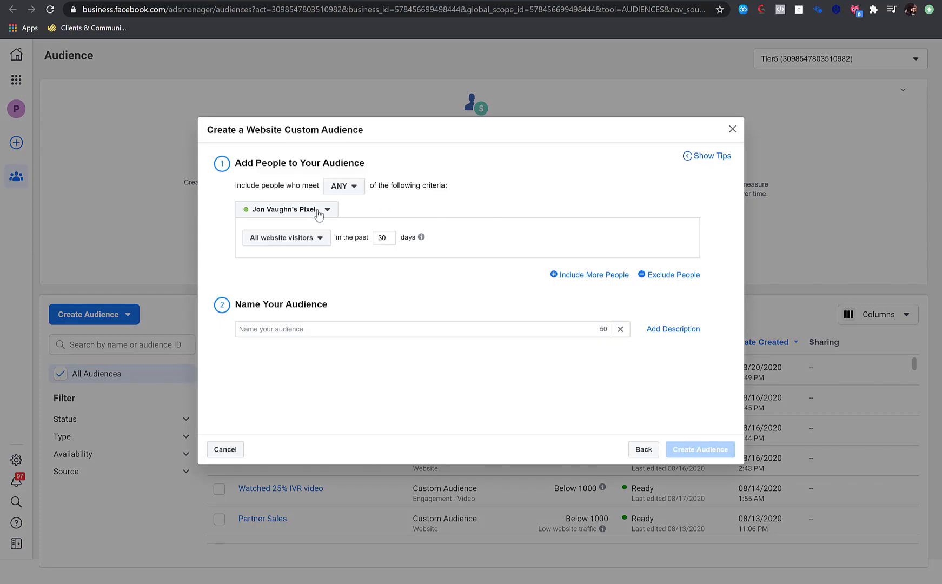
pyautogui.click(306, 216)
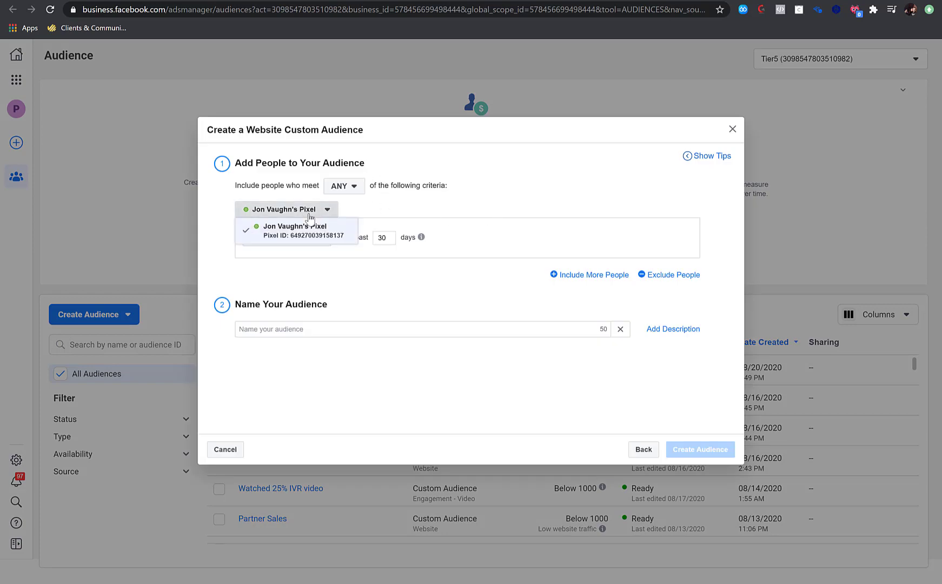
pyautogui.click(302, 231)
# Base the audience on the Lead event in the past 180 days
pyautogui.click(301, 245)
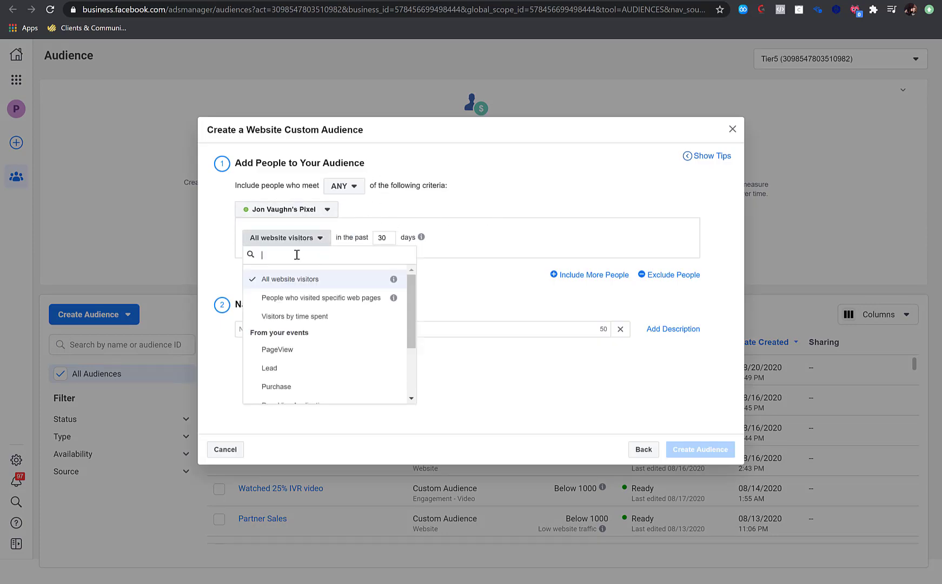
pyautogui.scroll(-3, 288, 301)
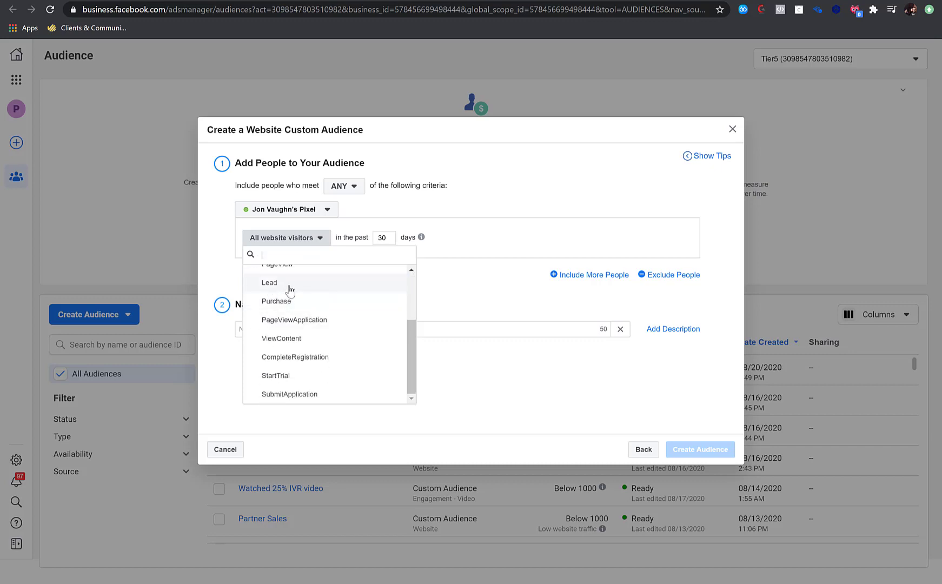
pyautogui.click(287, 284)
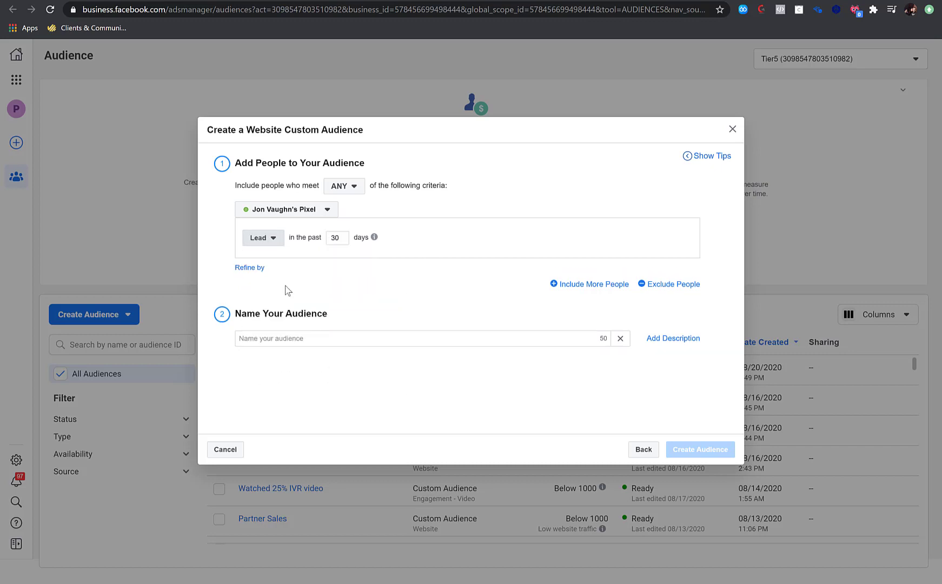
pyautogui.doubleClick(337, 238)
pyautogui.write('180')
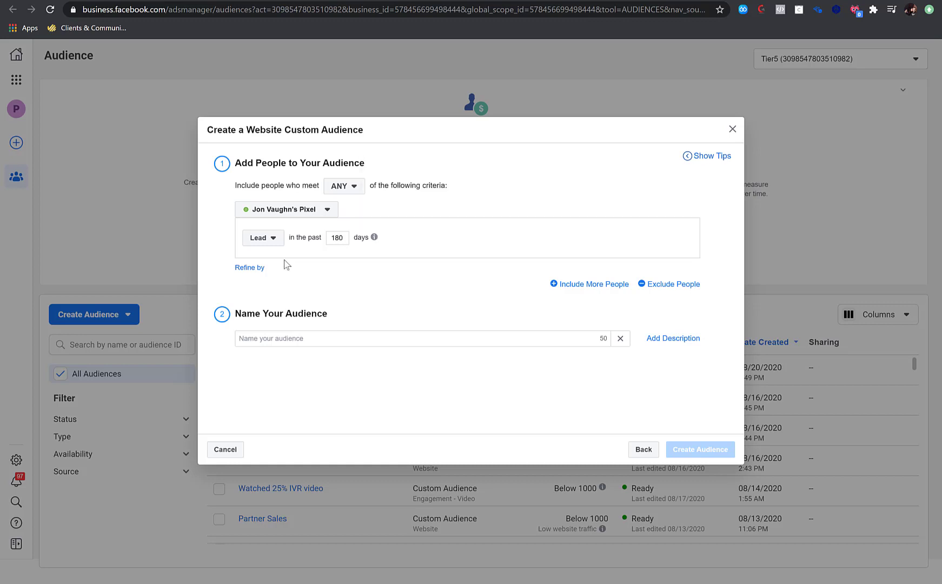
pyautogui.click(252, 271)
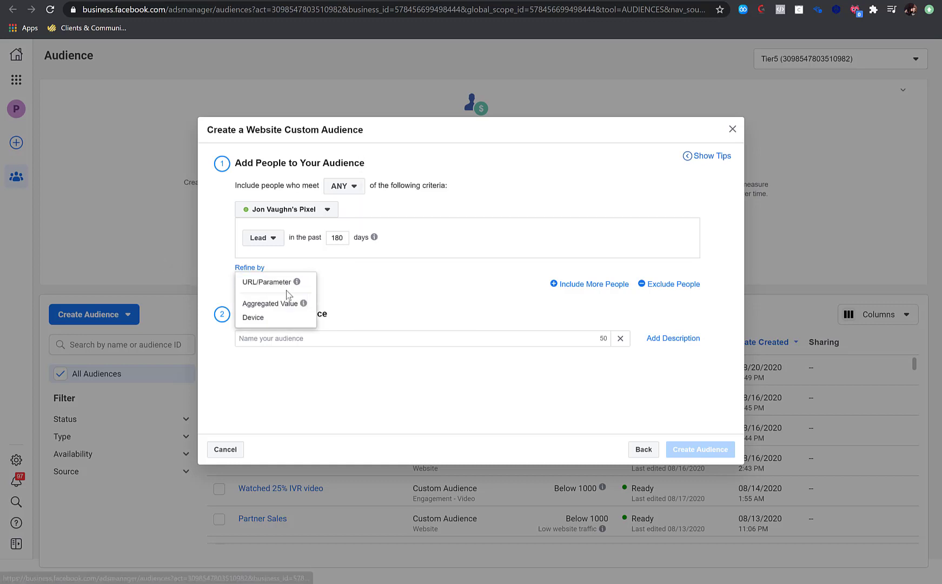
pyautogui.click(264, 283)
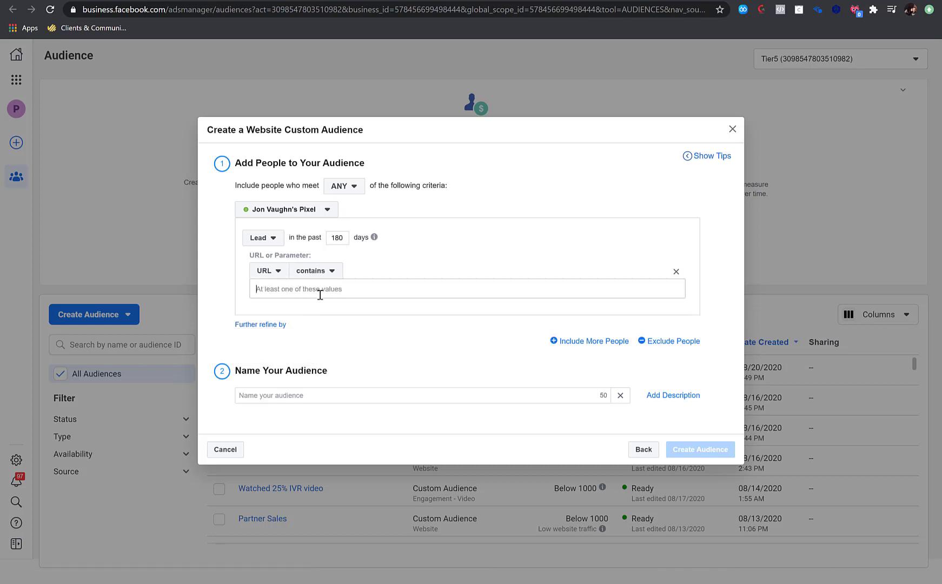
pyautogui.hotkey('ctrl', 'v')
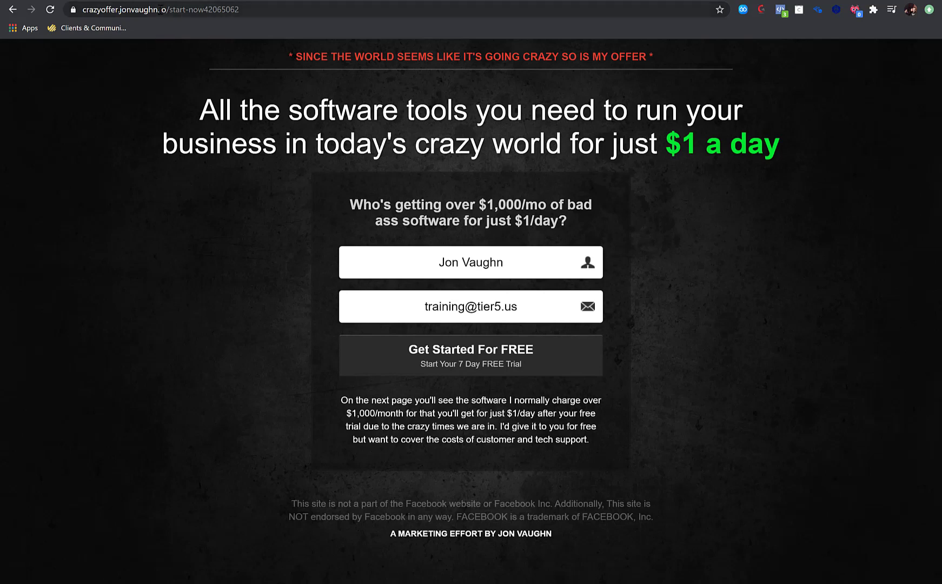
pyautogui.moveTo(82, 9); pyautogui.dragTo(193, 10)
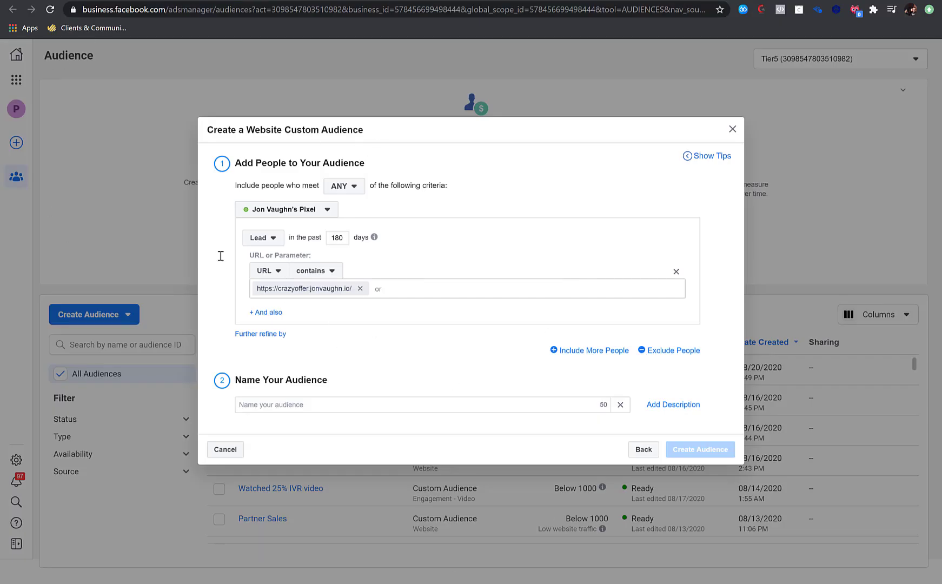
# Name the audience "Crazy Offer Leads", create it and finish the dialog
pyautogui.click(294, 408)
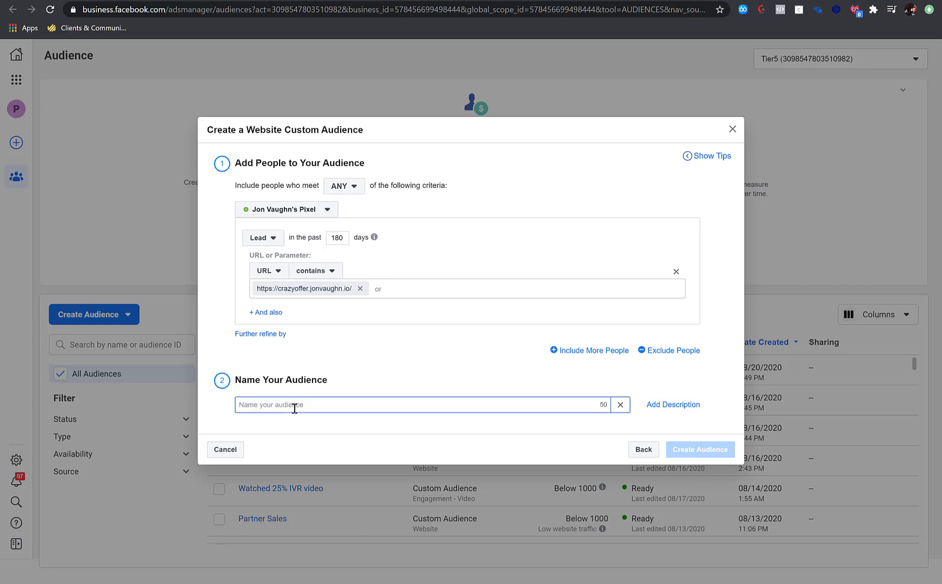
pyautogui.write('Crazy')
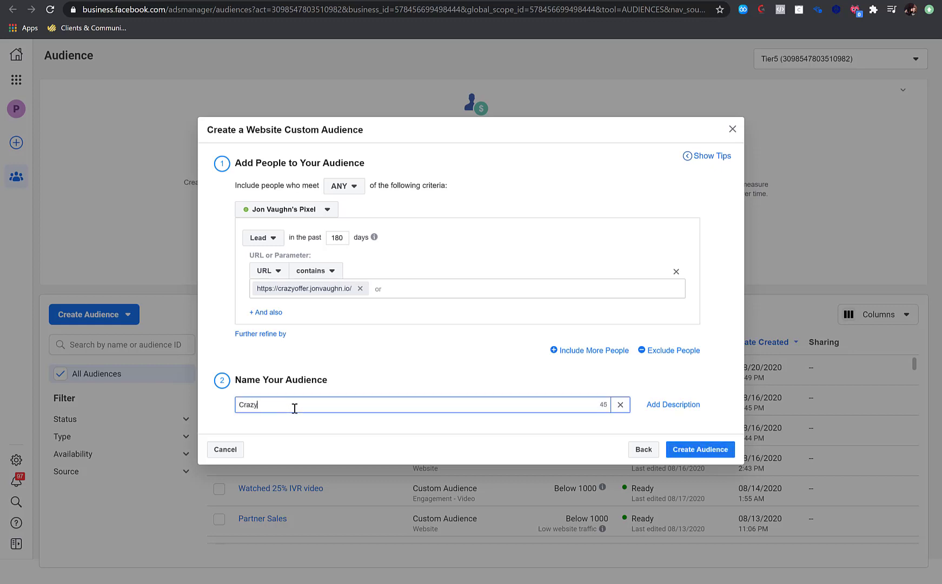
pyautogui.write(' Offer Leads')
pyautogui.click(328, 335)
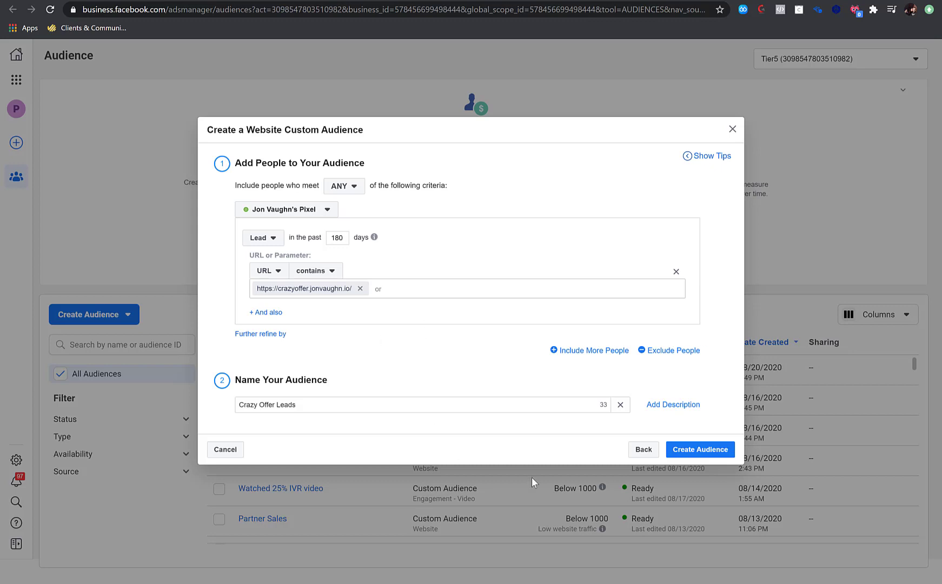
pyautogui.click(694, 452)
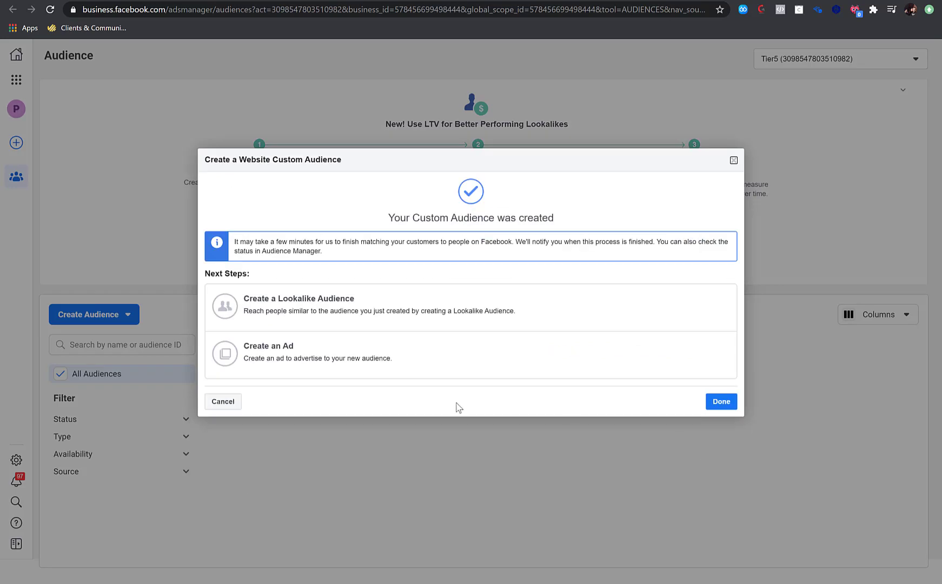
pyautogui.click(720, 401)
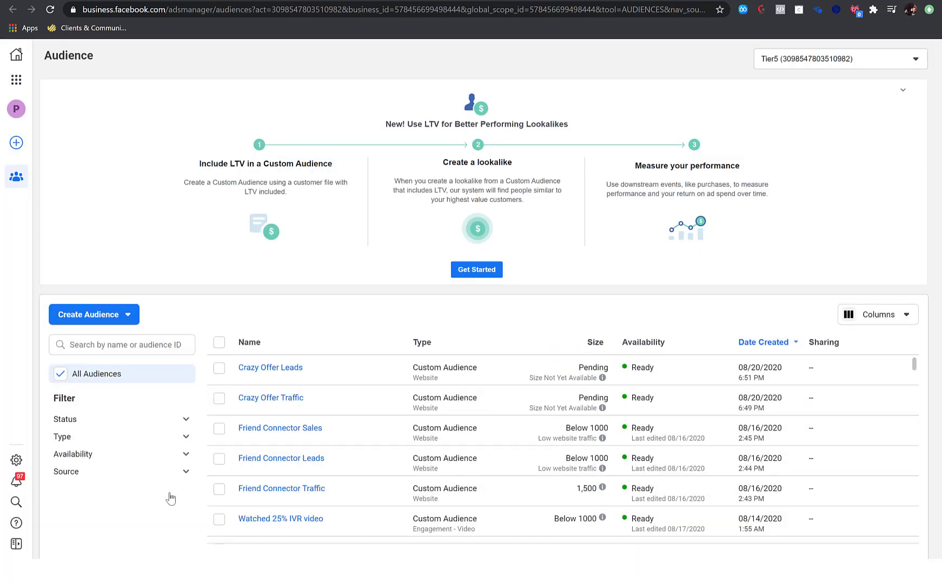
# Start a third custom audience with Website as its source
pyautogui.click(89, 323)
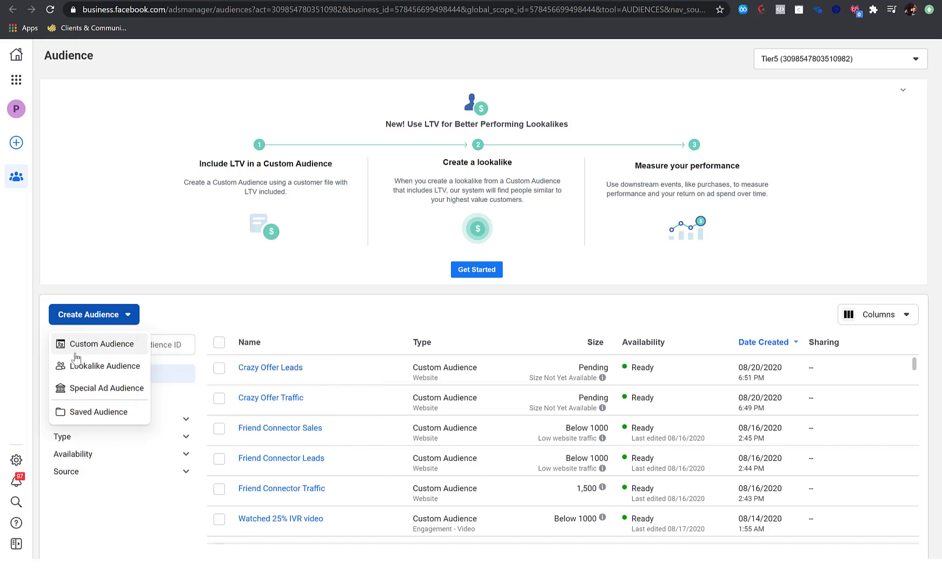
pyautogui.click(99, 353)
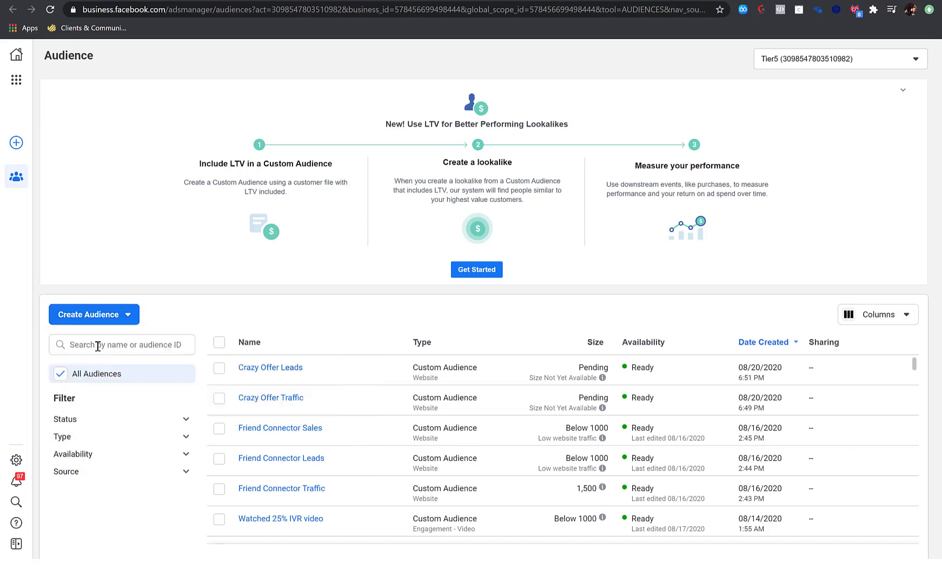
pyautogui.click(304, 178)
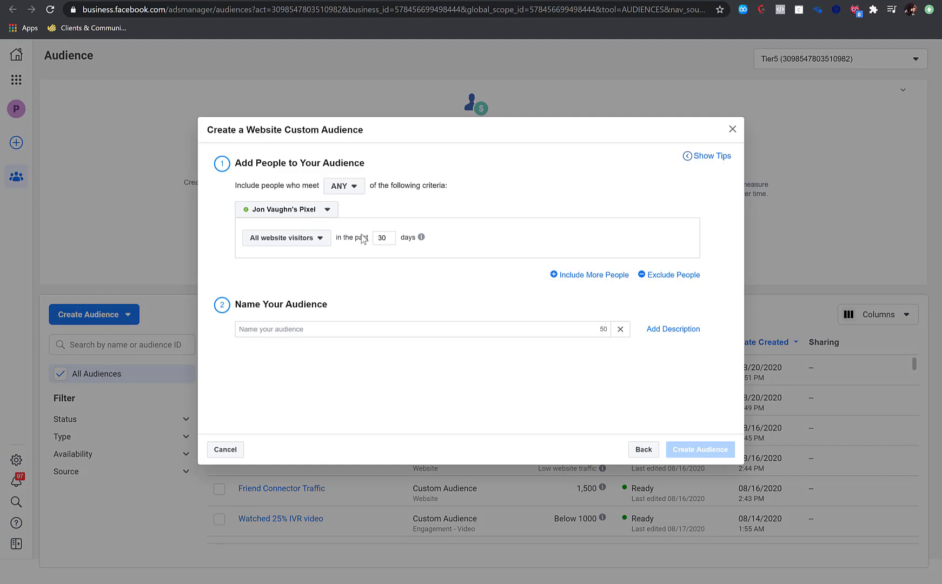
# Base the audience on the Purchase event in the past 180 days
pyautogui.click(305, 238)
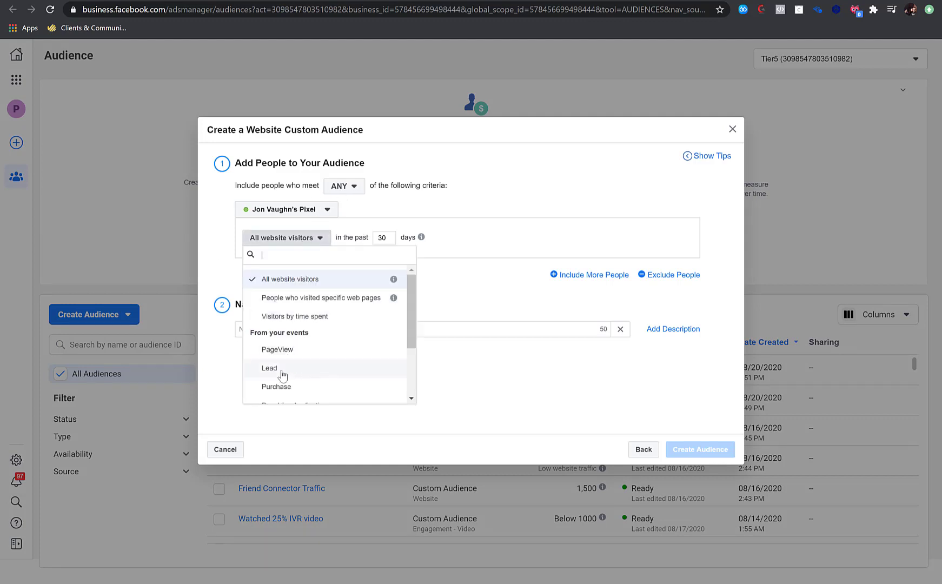
pyautogui.scroll(-1, 296, 334)
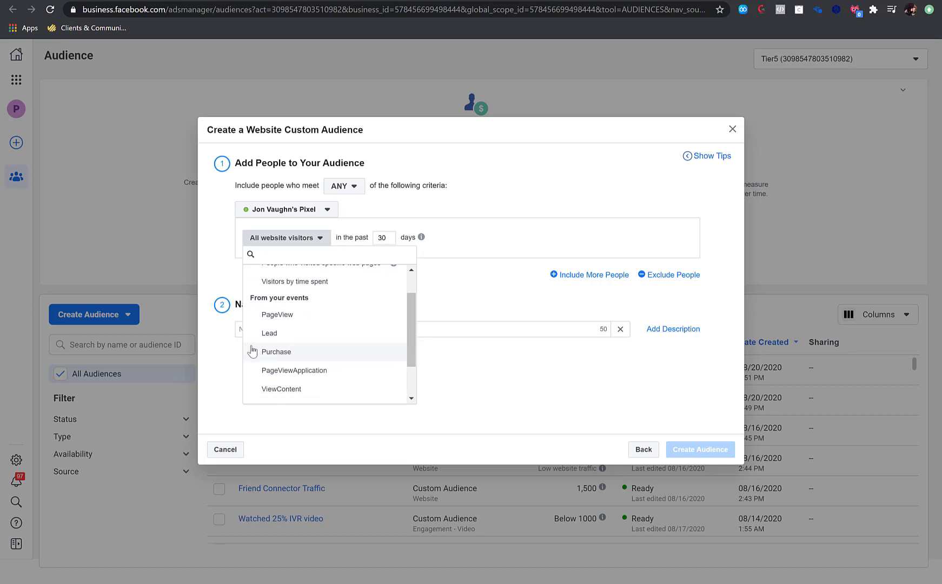
pyautogui.click(274, 354)
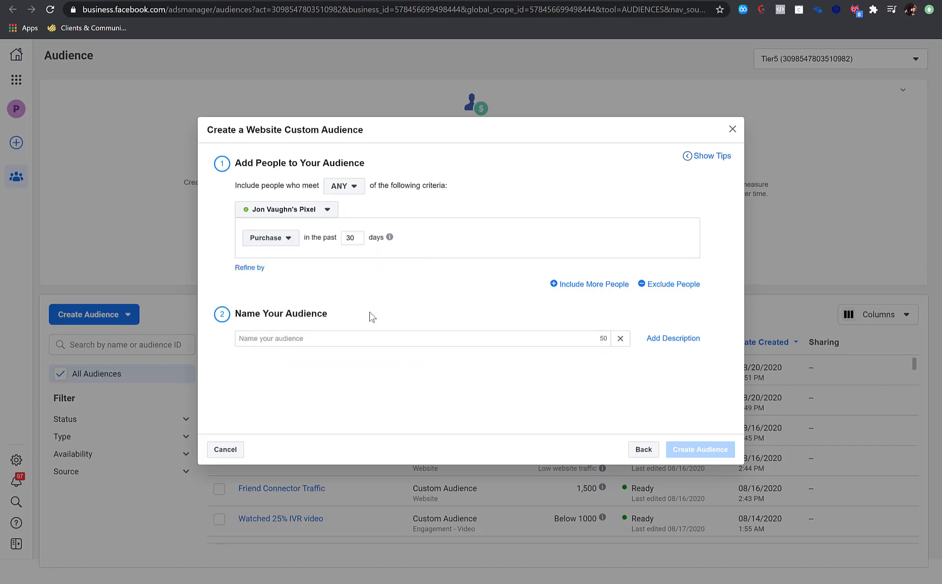
pyautogui.doubleClick(357, 240)
pyautogui.write('30')
pyautogui.doubleClick(348, 239)
pyautogui.write('180')
pyautogui.moveTo(389, 237)
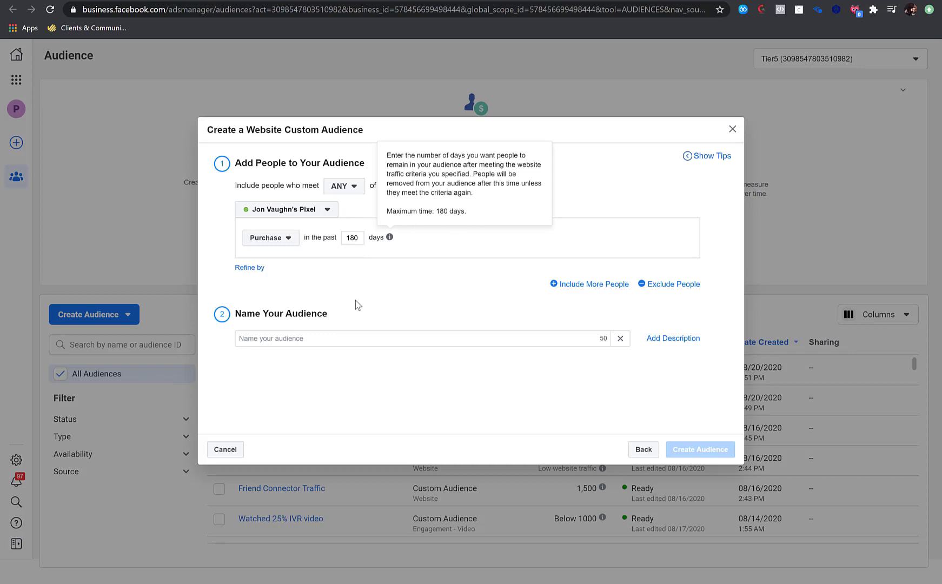
pyautogui.click(252, 267)
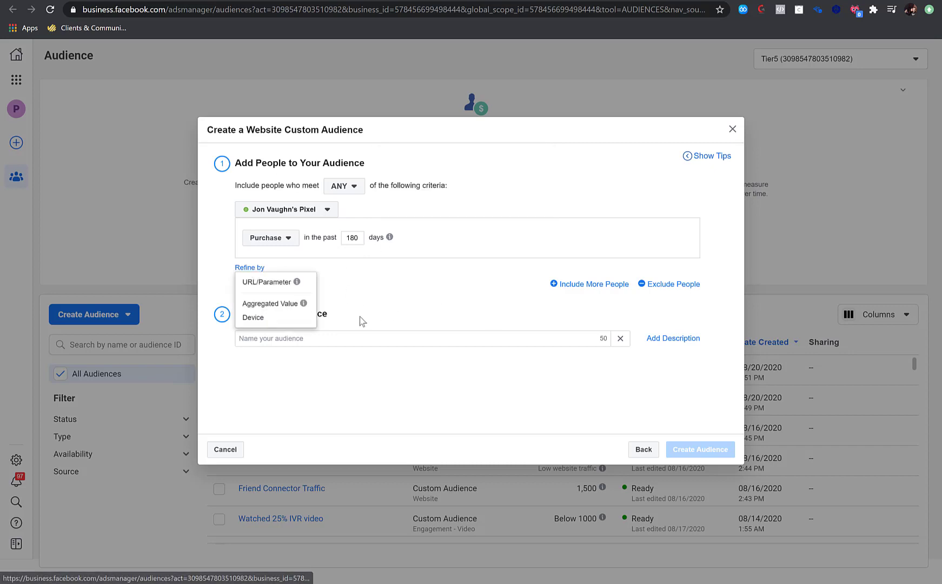
pyautogui.click(273, 279)
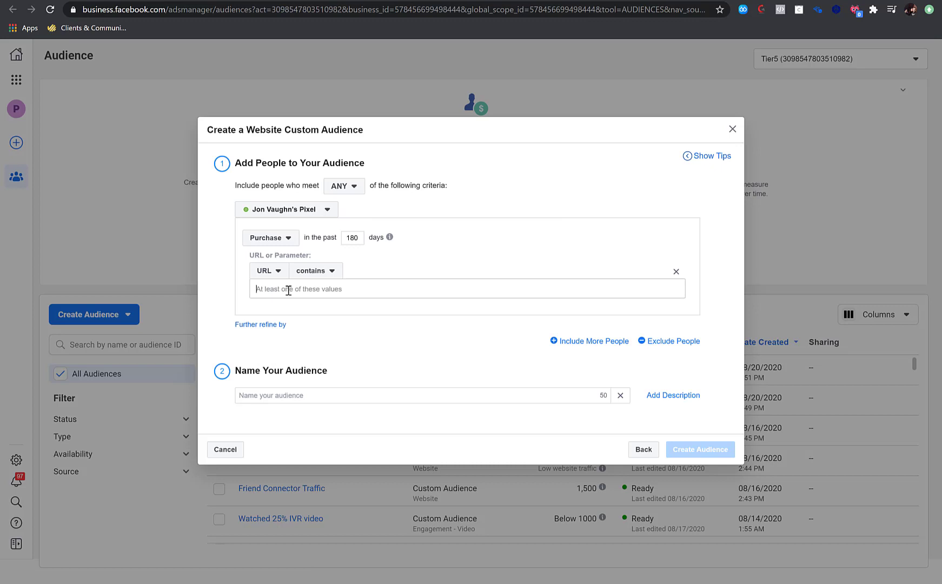
pyautogui.write('https://crazyoffer.jonvaughn.io/')
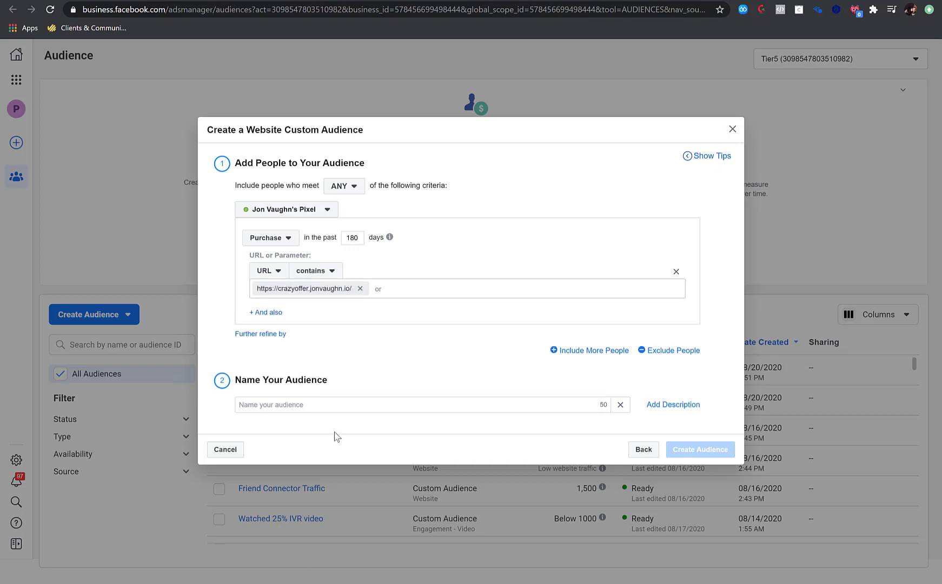
# Name the Purchase audience "Crazy Offer Sales"
pyautogui.click(308, 405)
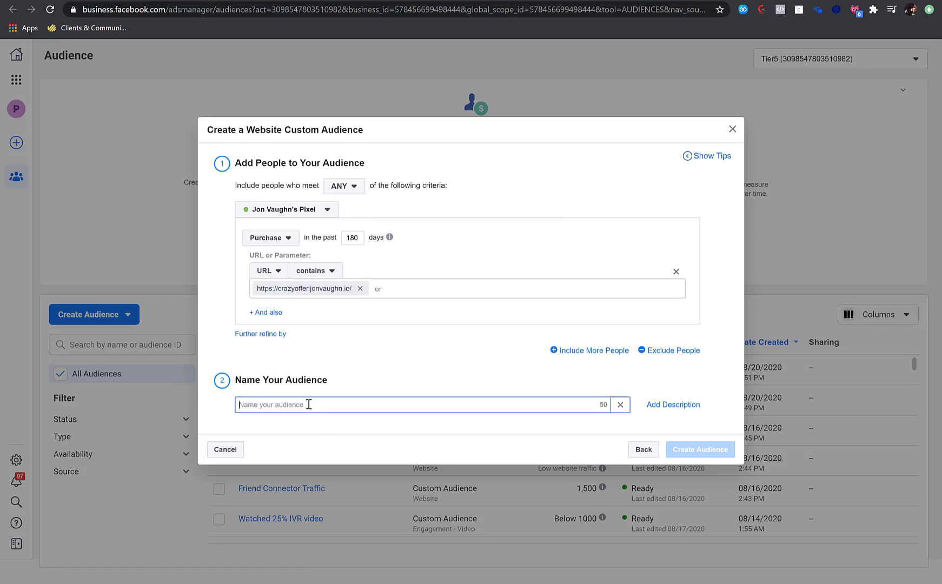
pyautogui.write('Crazy Offer ')
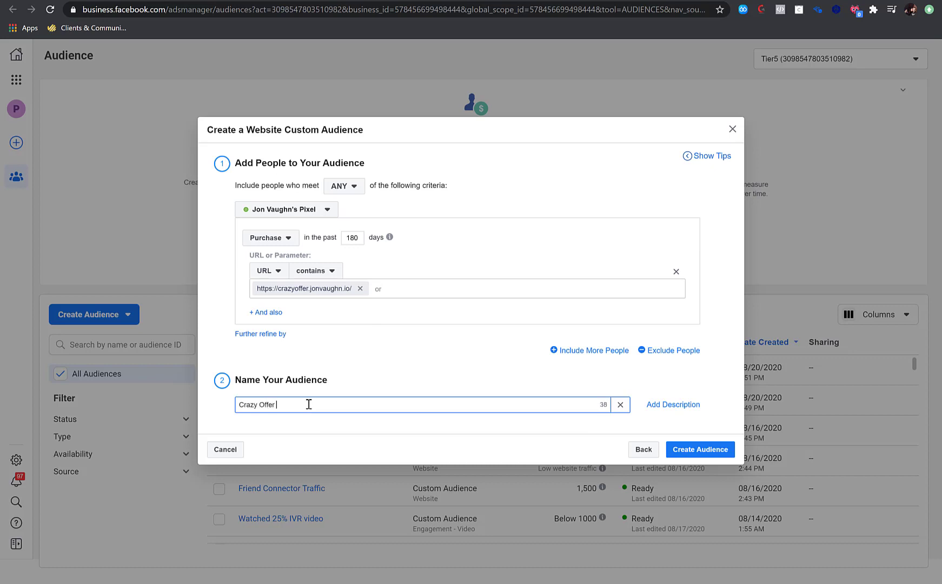
pyautogui.write('Sales')
pyautogui.click(320, 366)
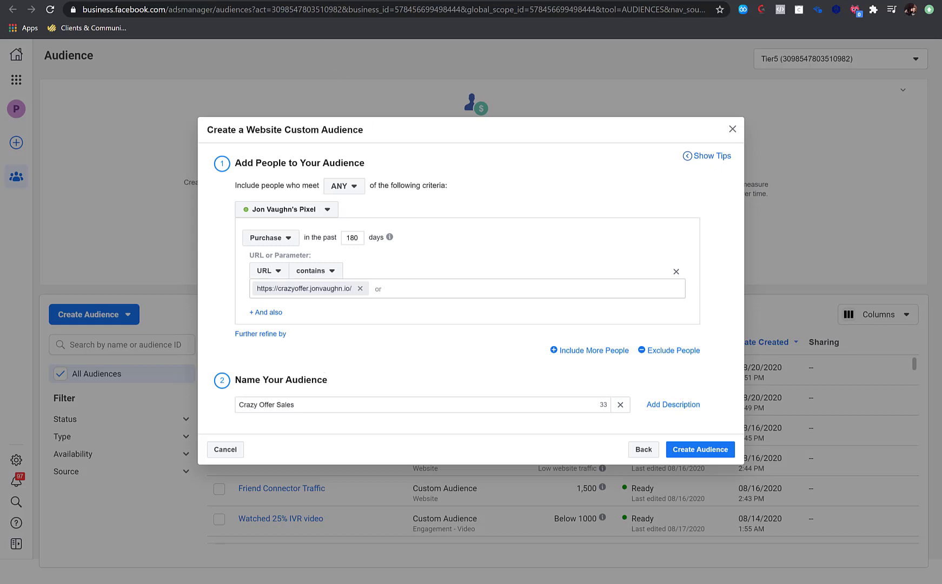
# Review the domain part of the crazy offer landing page's address, then return to the audience dialog
pyautogui.click(280, 1)
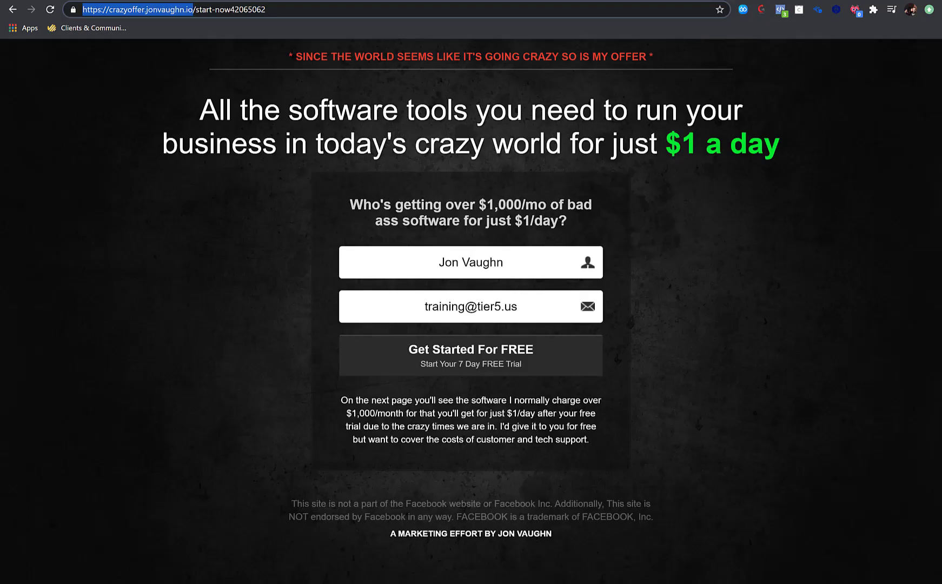
pyautogui.click(464, 361)
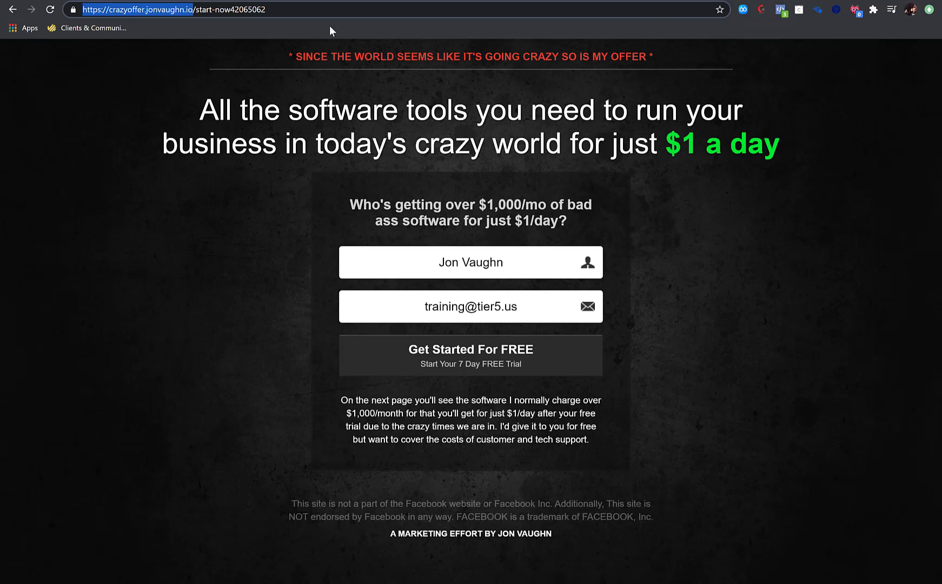
pyautogui.click(187, 9)
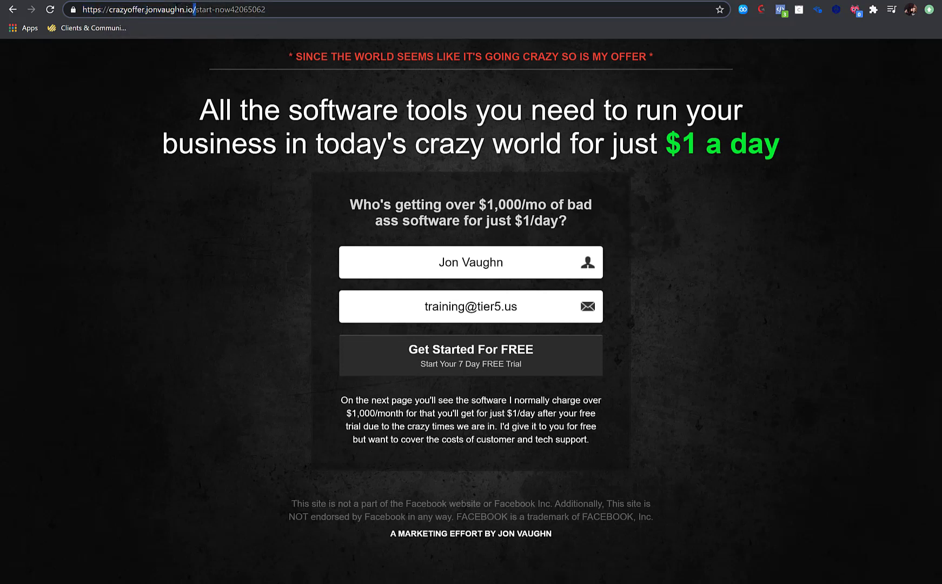
pyautogui.moveTo(195, 9); pyautogui.dragTo(81, 9)
pyautogui.hotkey('ctrl', 'Tab')
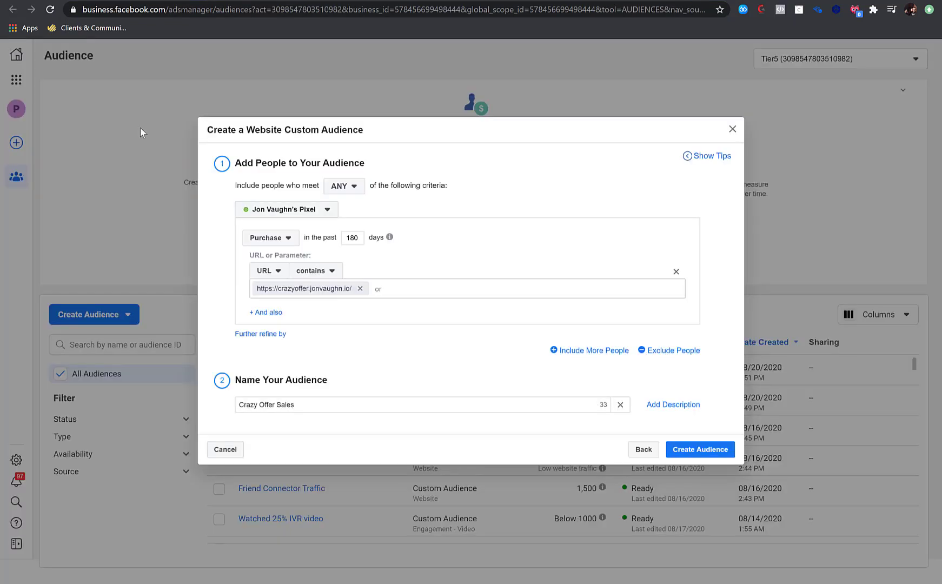
# Create the "Crazy Offer Sales" audience and finish the dialog
pyautogui.click(308, 410)
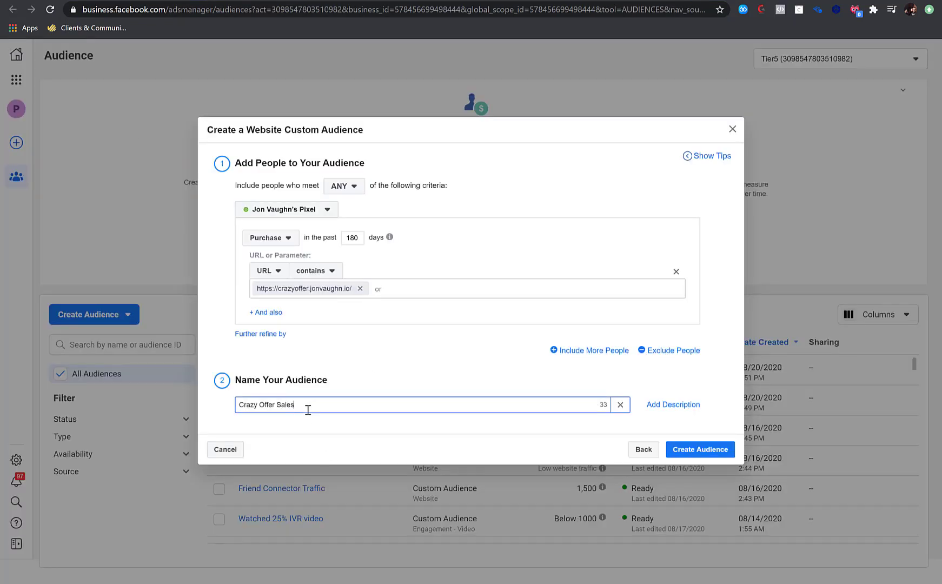
pyautogui.click(702, 451)
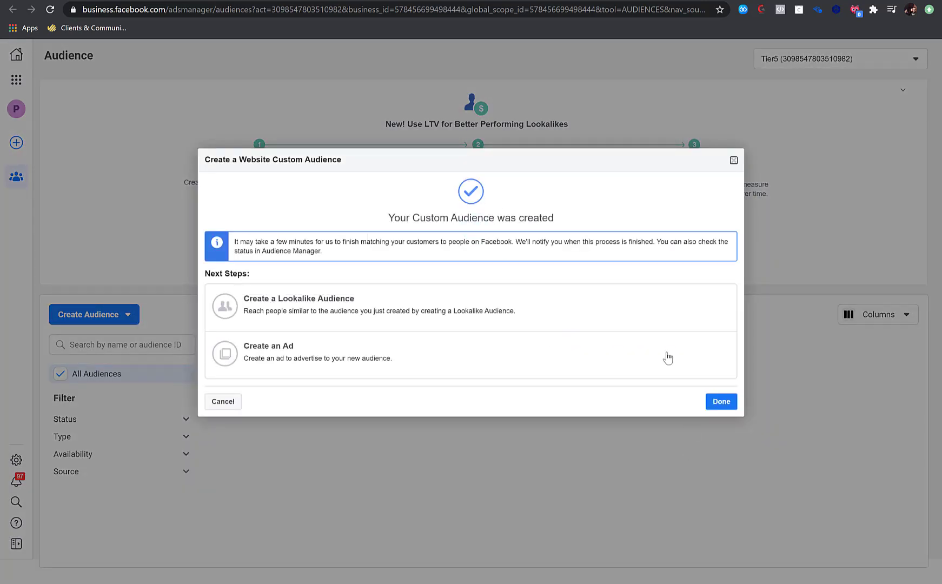
pyautogui.click(721, 402)
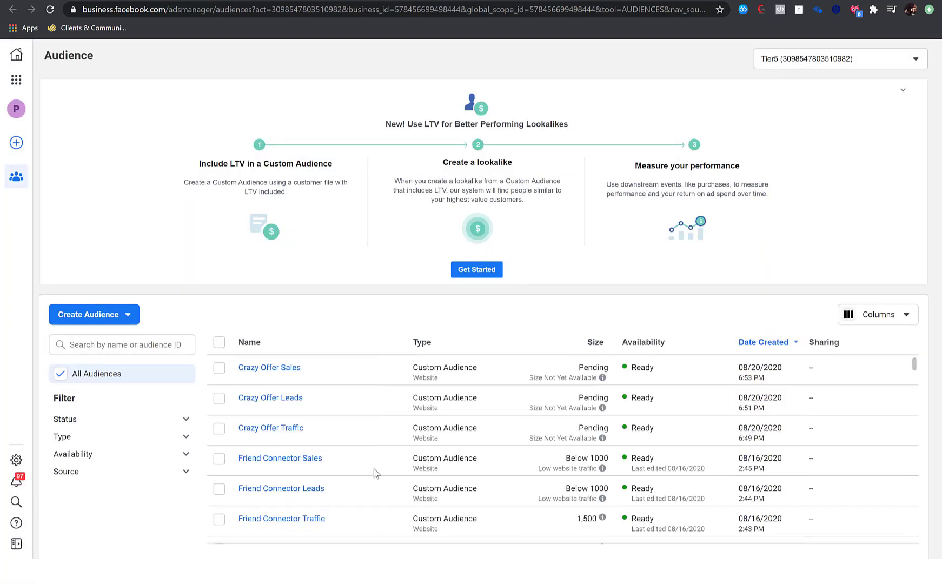
# Examine the rules of the Crazy Offer Traffic, Leads and Sales audiences, glancing at the landing page in between
pyautogui.moveTo(264, 428)
pyautogui.moveTo(280, 409)
pyautogui.click(113, 2)
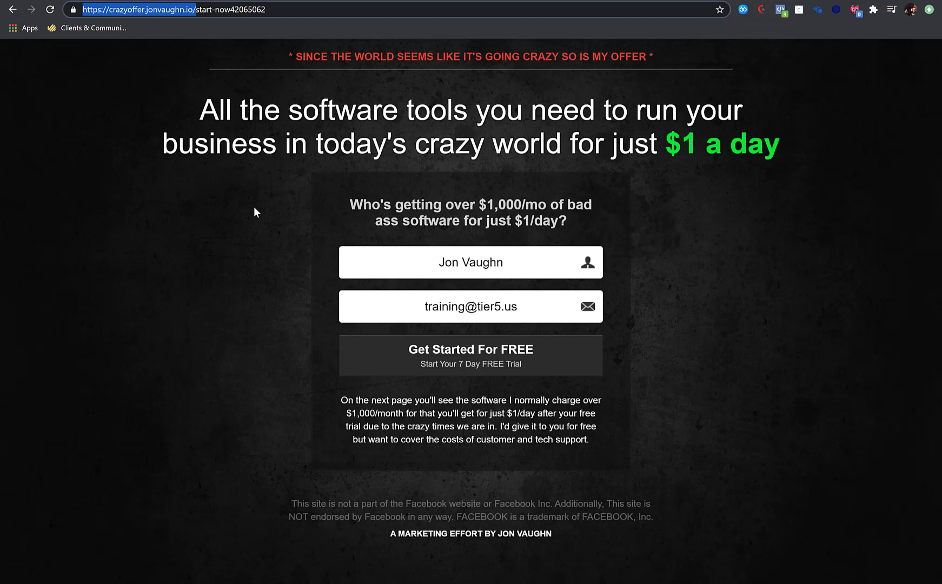
pyautogui.click(101, 0)
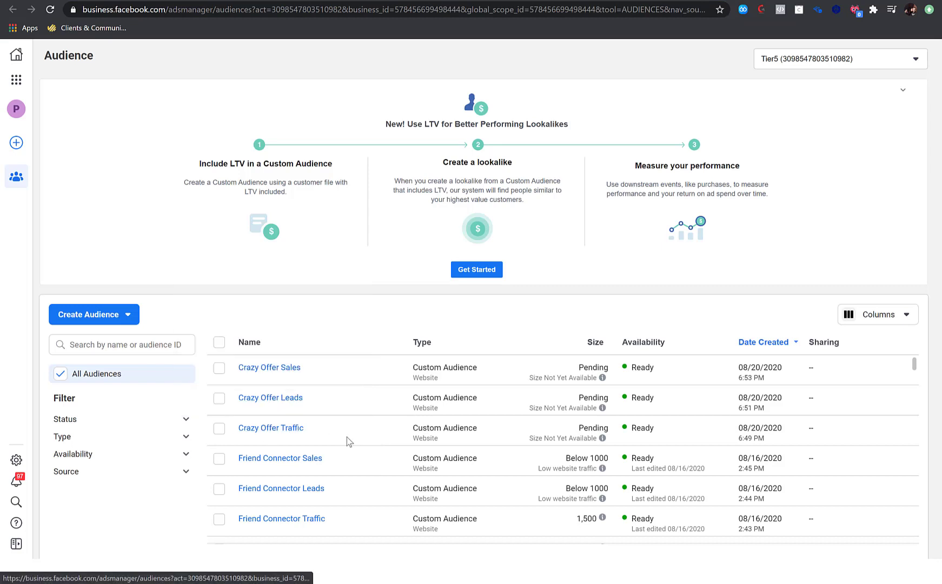
pyautogui.moveTo(265, 435)
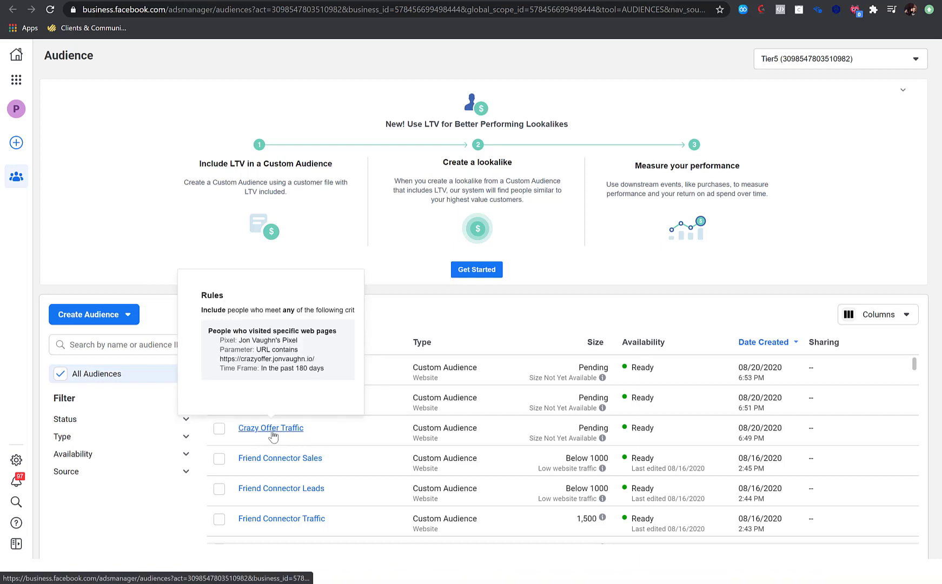
pyautogui.moveTo(292, 401)
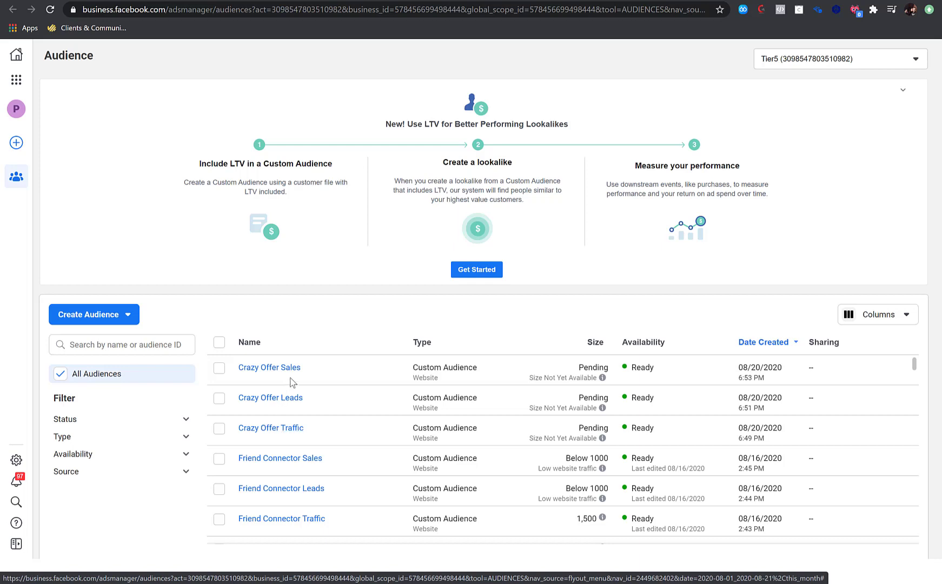
pyautogui.moveTo(260, 374)
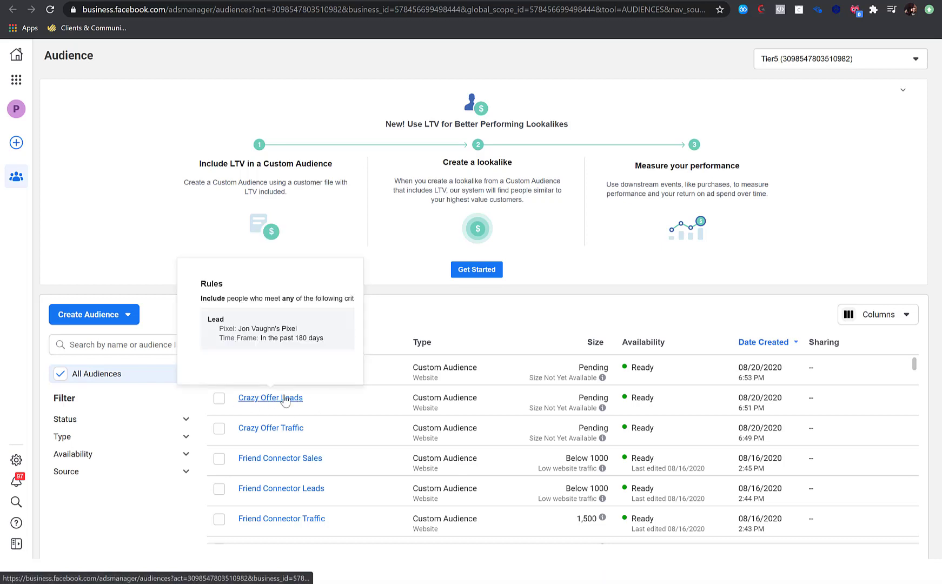
pyautogui.scroll(-1, 264, 403)
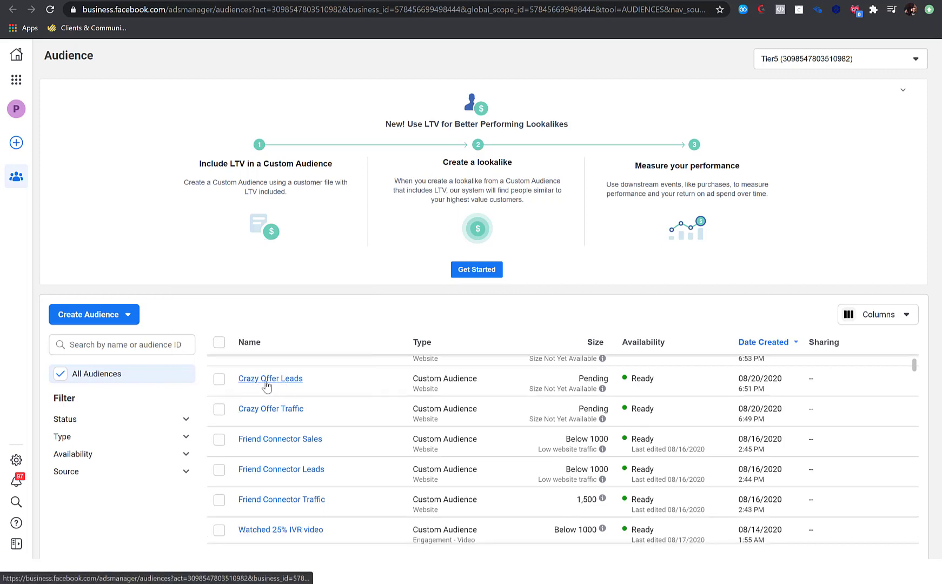
pyautogui.scroll(1, 421, 422)
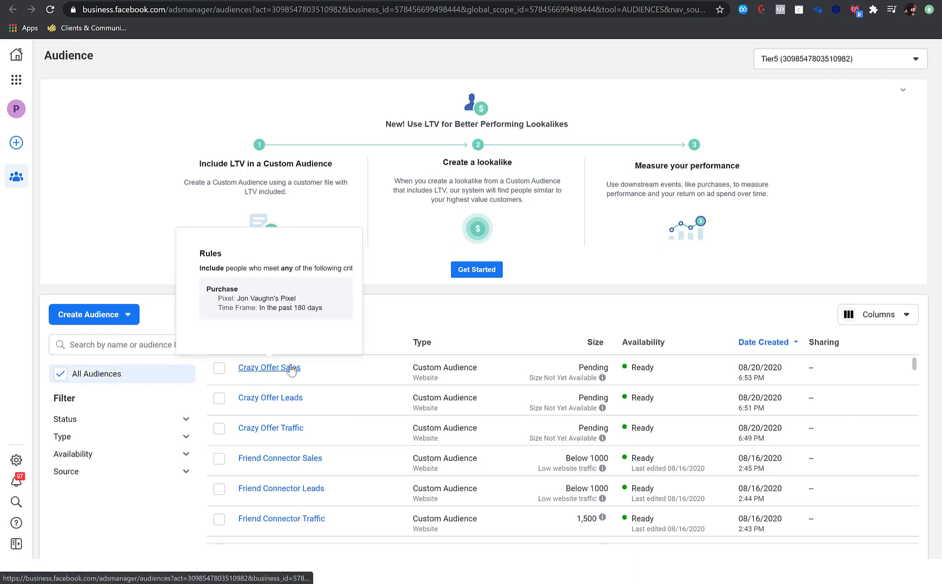